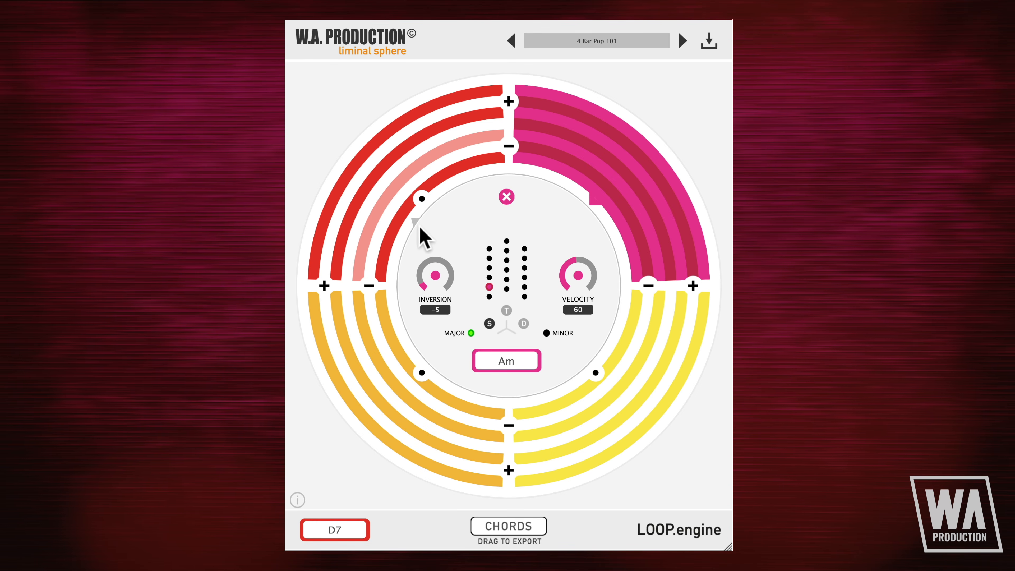
Step: Load the presets Dramatic Four Bars, 8 Bar Jazz, 8 Bar Pop and 2 Bar Mixo one after another to preview them
click(591, 42)
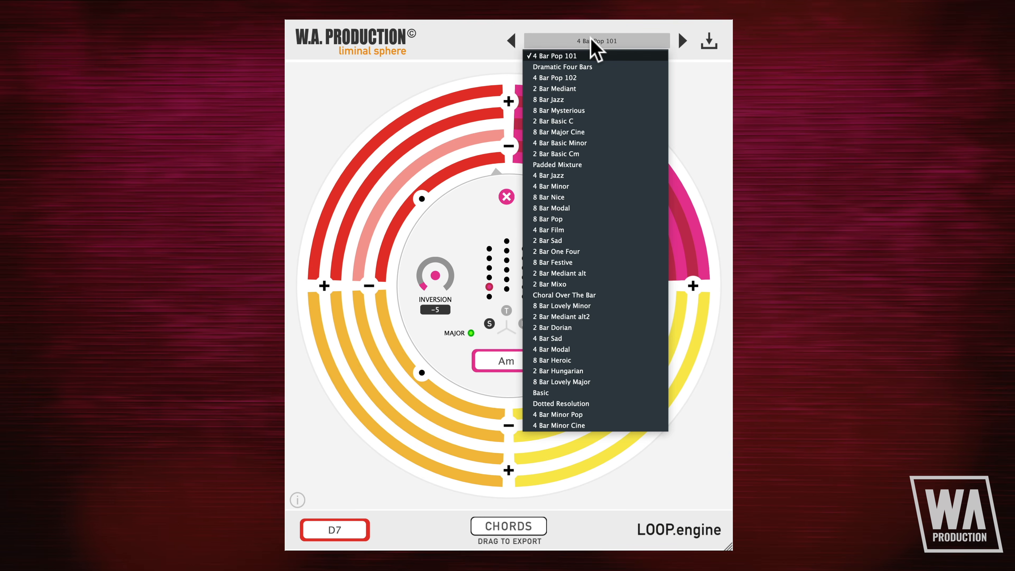
click(592, 67)
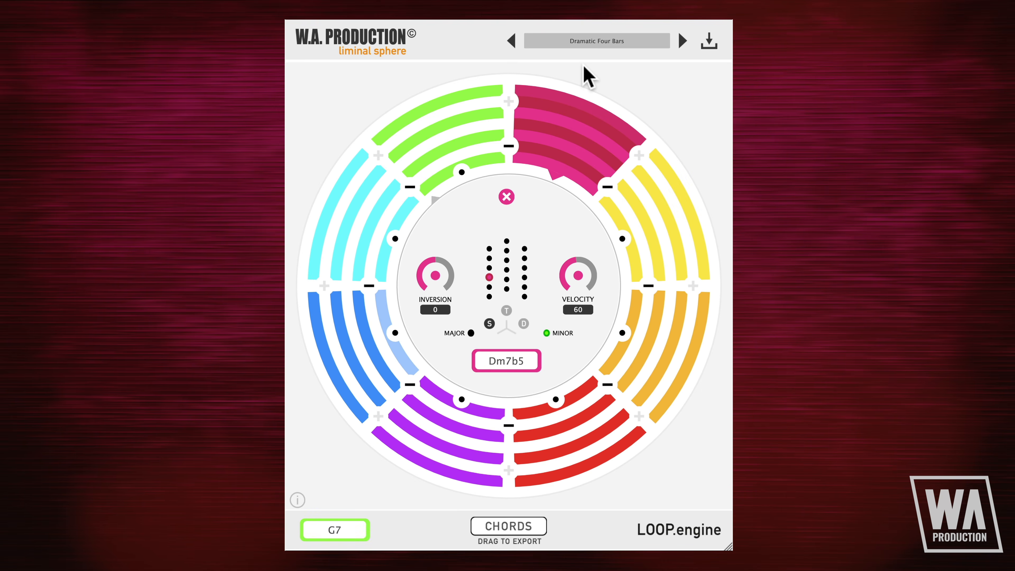
click(600, 40)
click(572, 107)
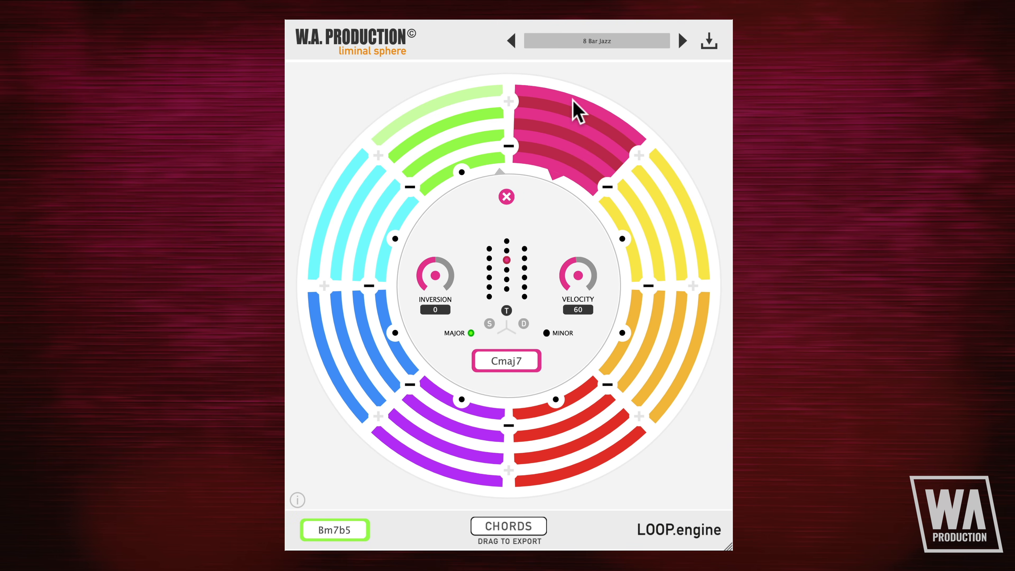
click(601, 41)
click(584, 221)
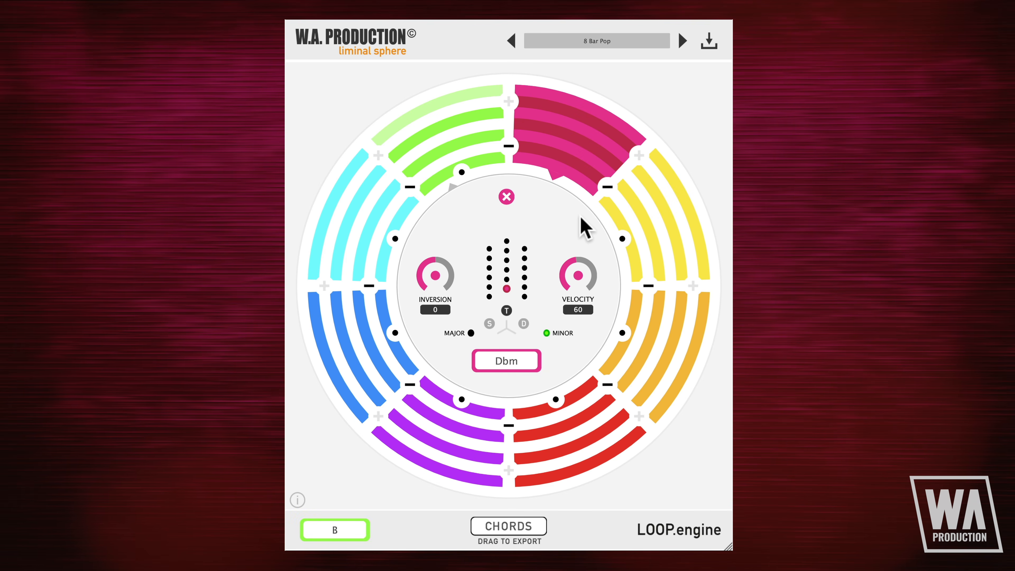
click(597, 41)
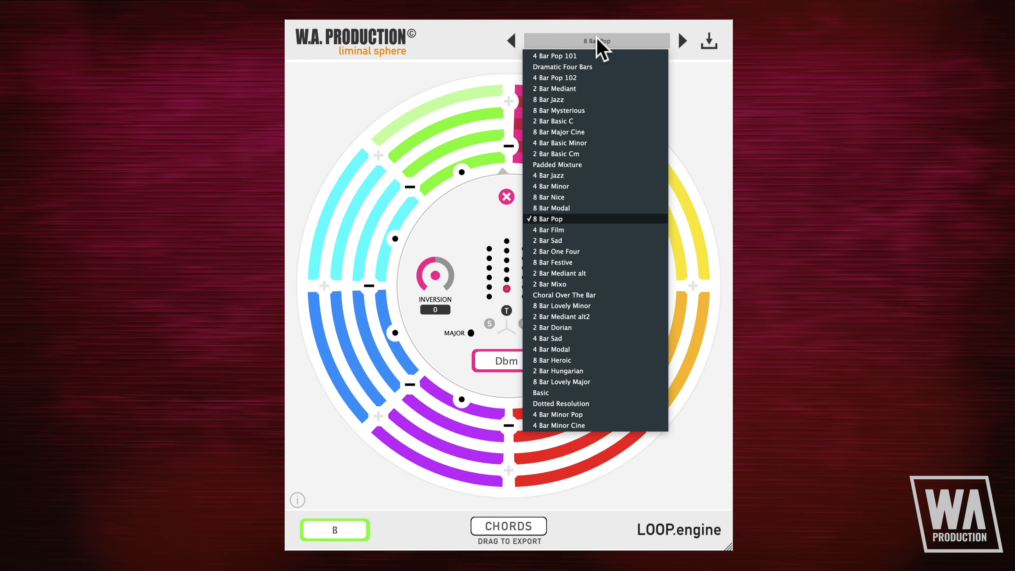
click(583, 285)
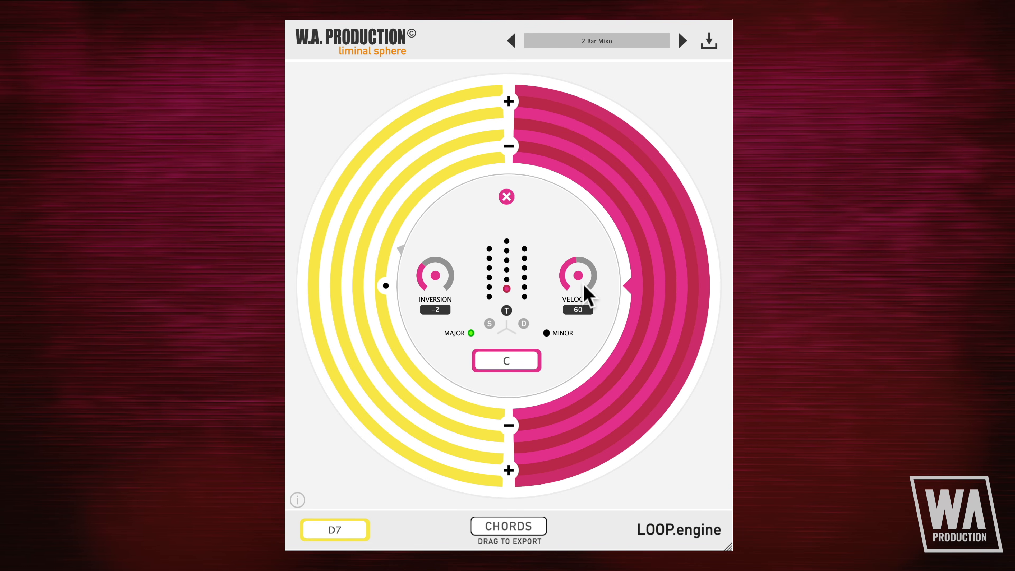
Step: Load the 8 Bar Lovely Major preset and close the chord editor to return to the global loop settings
click(597, 41)
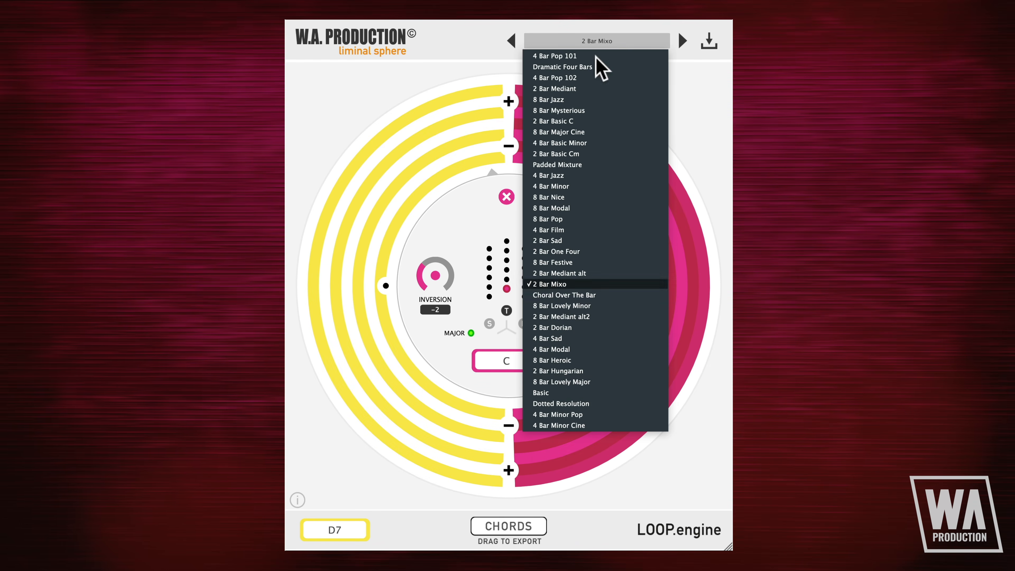
click(585, 381)
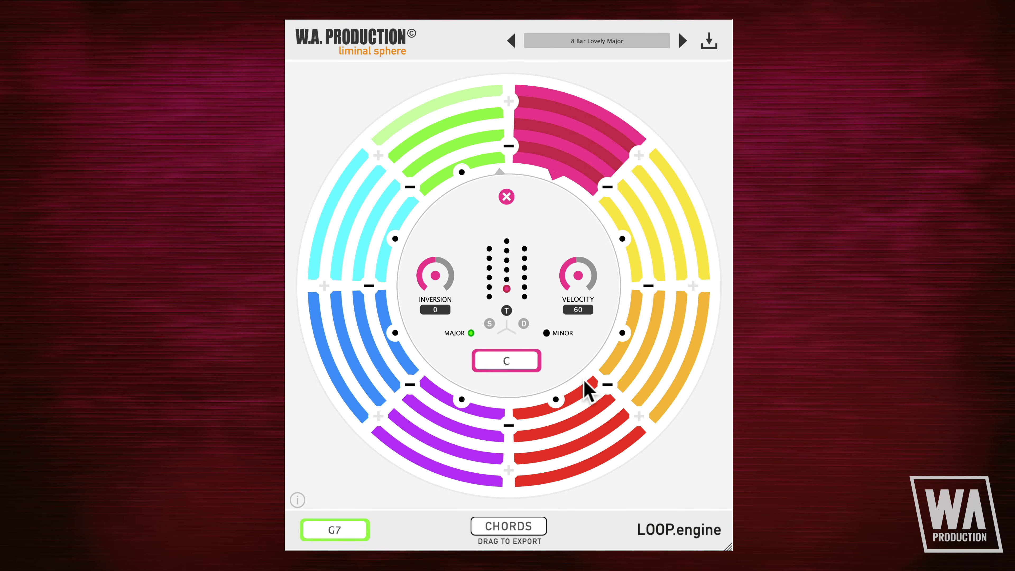
click(507, 196)
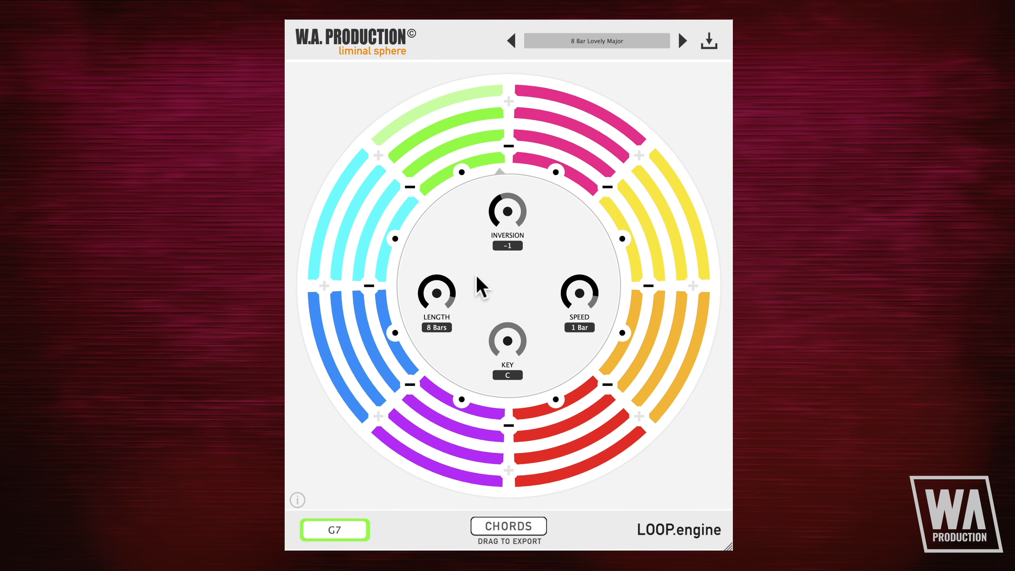
Step: Examine the settings of each chord segment around the wheel, from the pink to the green one, and return to the global settings
click(556, 169)
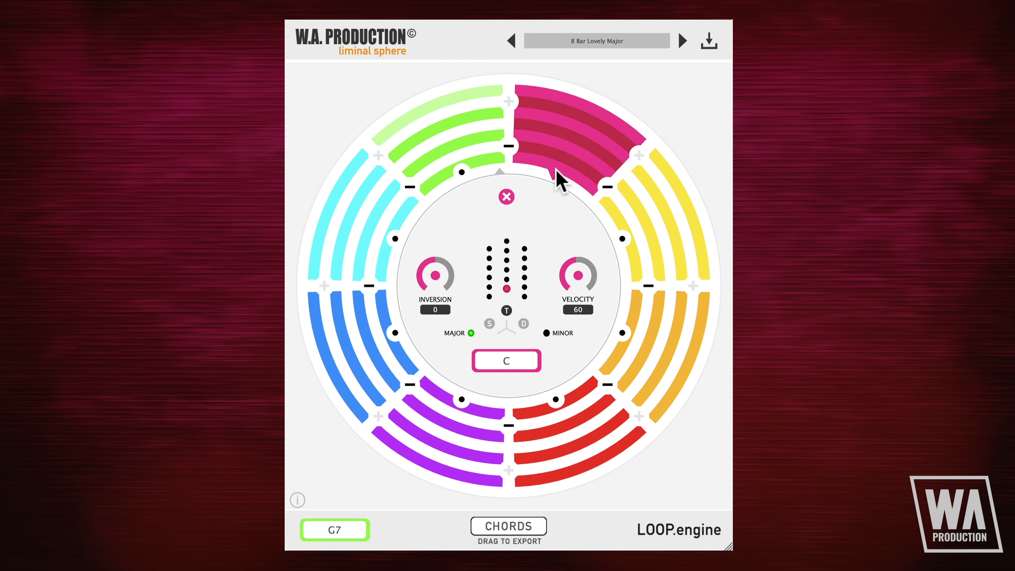
click(618, 238)
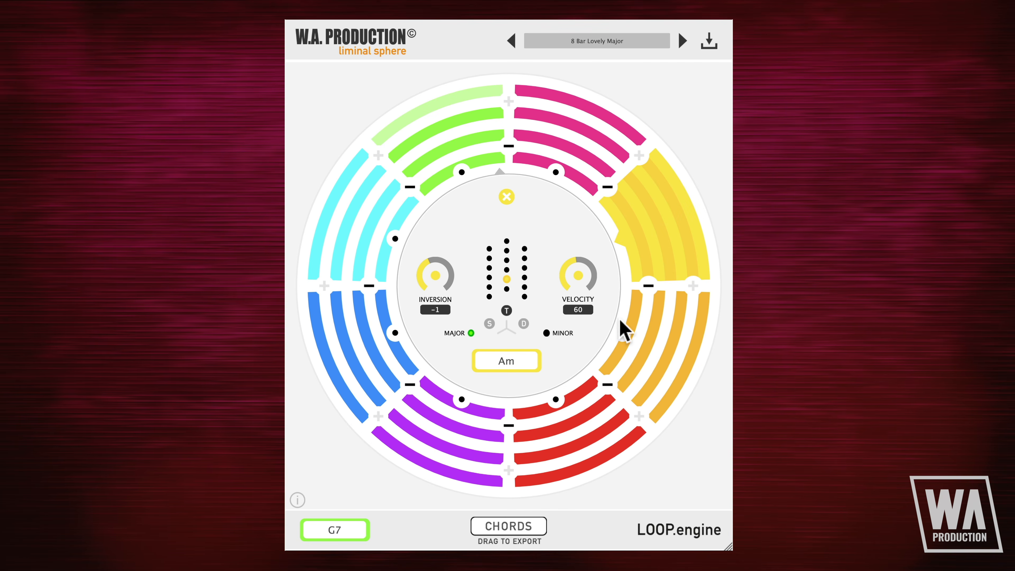
click(621, 322)
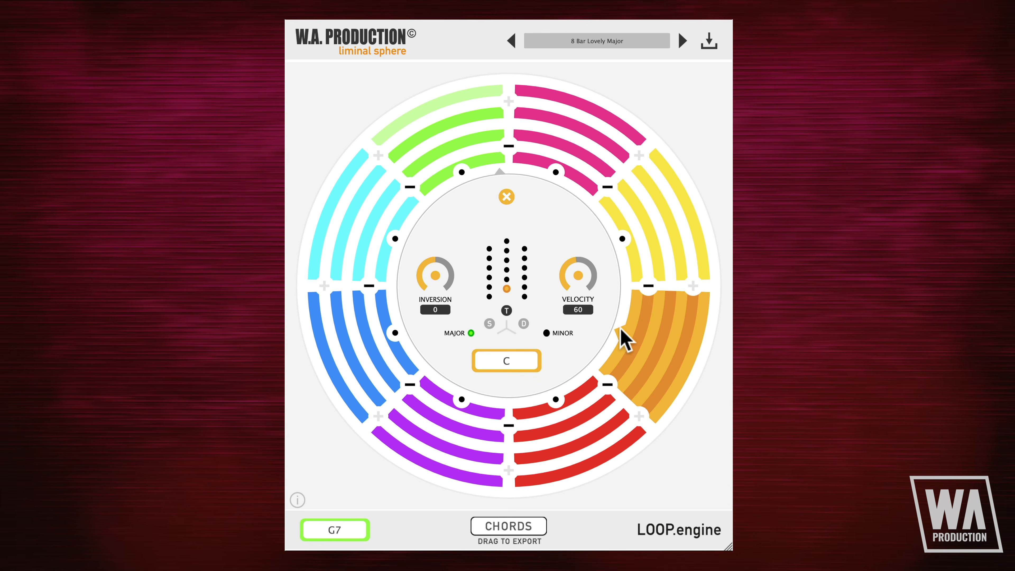
click(554, 401)
click(462, 400)
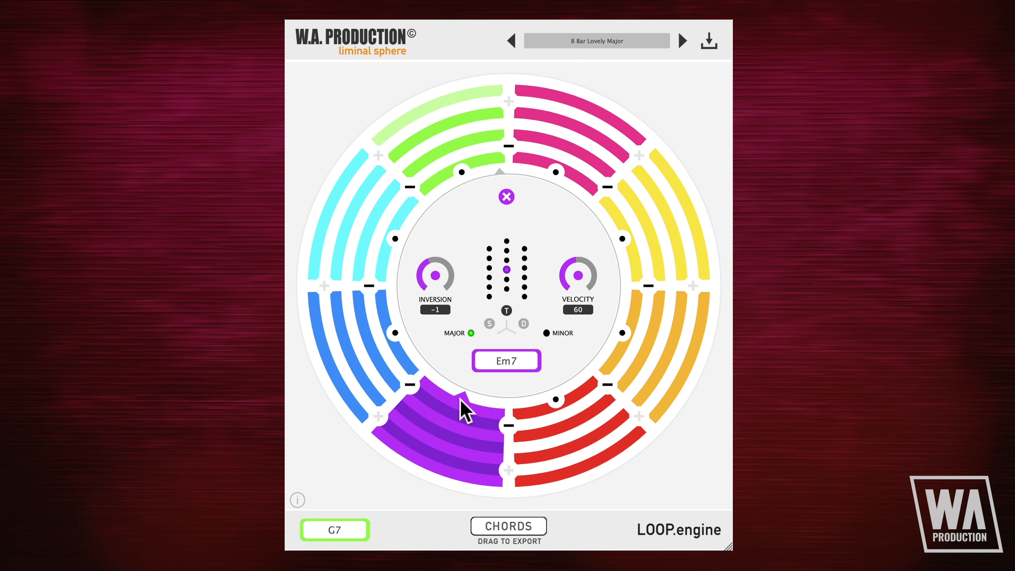
click(395, 338)
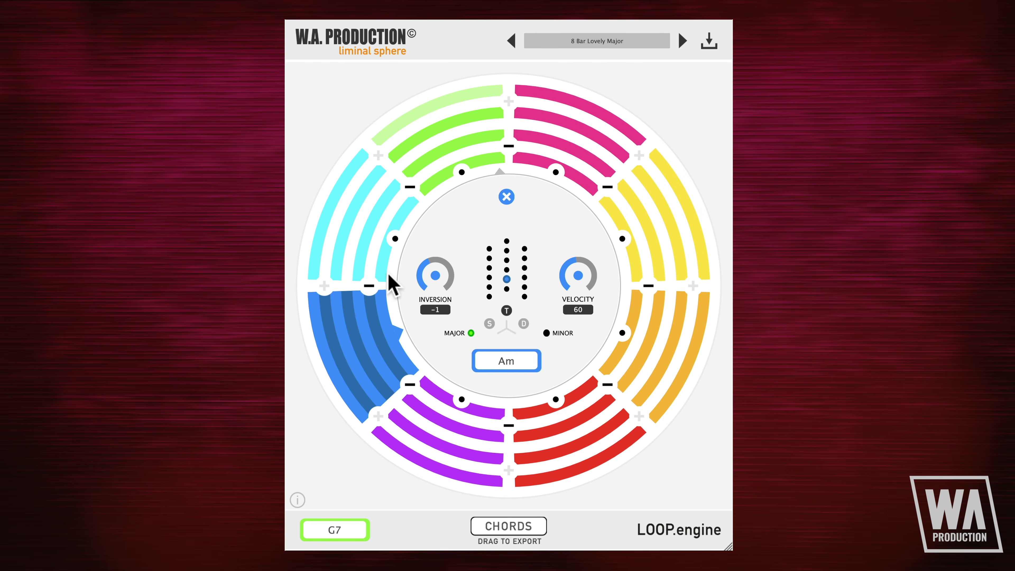
click(394, 244)
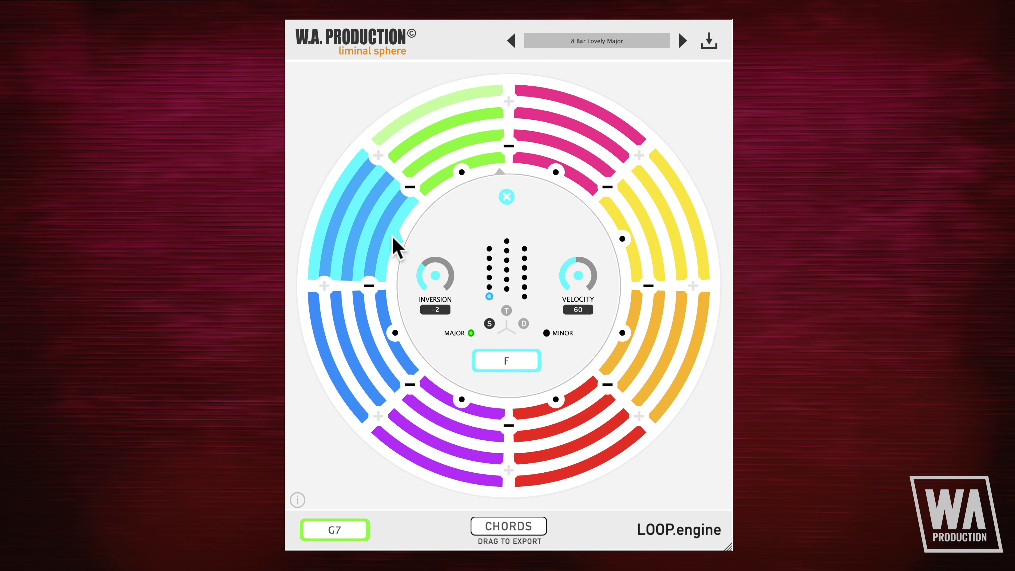
click(462, 172)
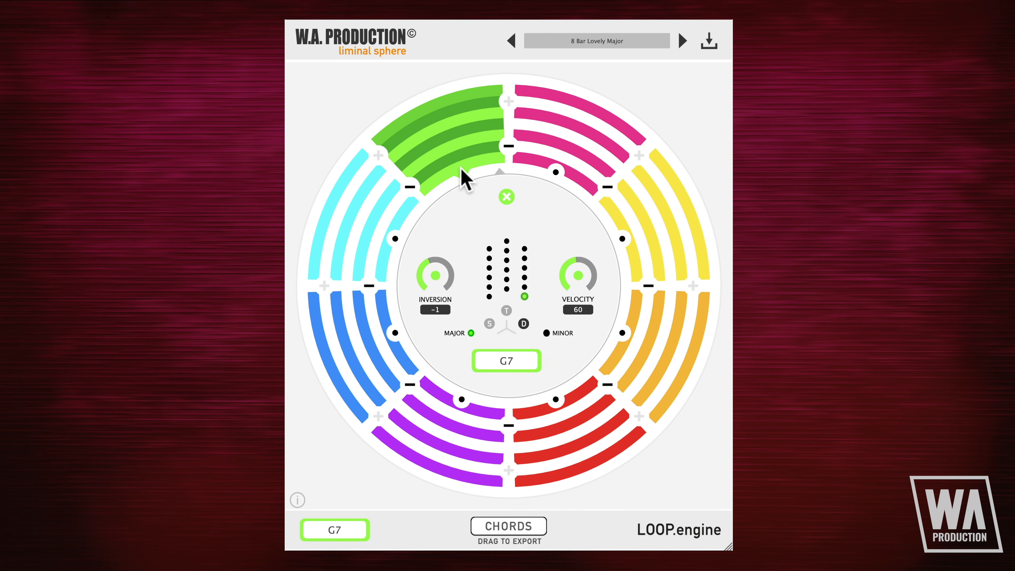
click(506, 196)
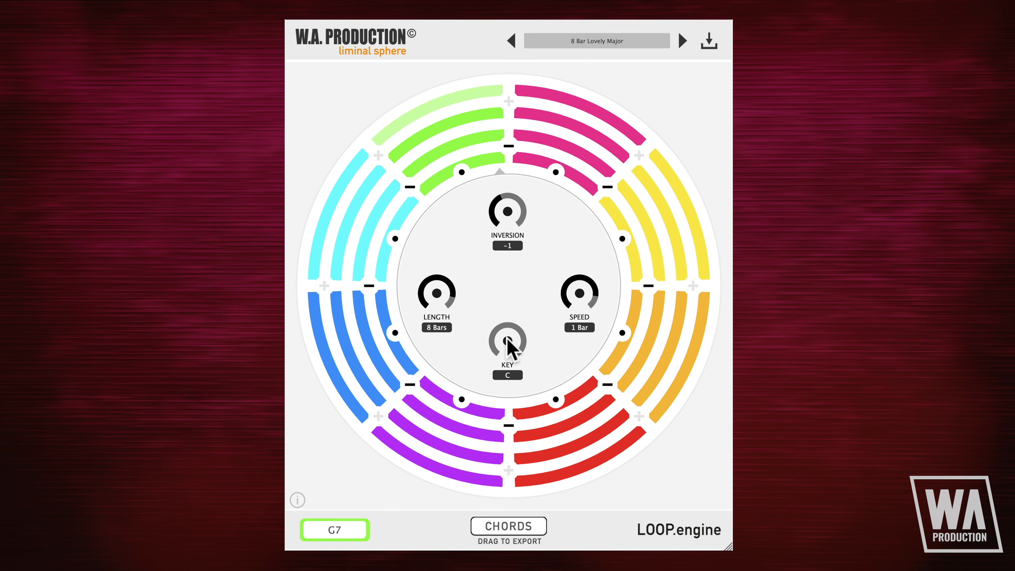
Step: Set the loop's speed to 1/4 and its key to E
drag(582, 288, 584, 340)
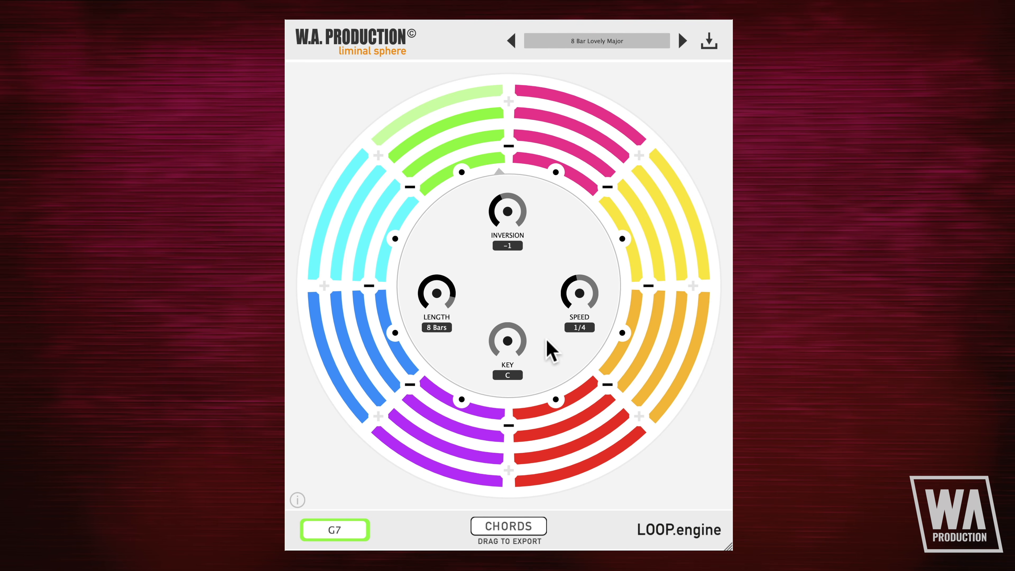
drag(512, 346, 513, 334)
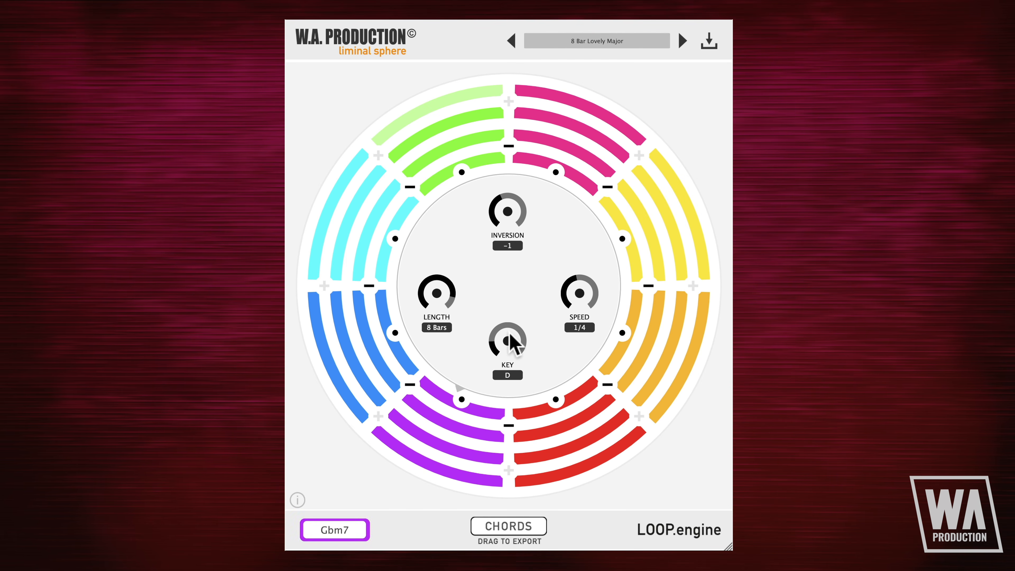
drag(510, 335, 510, 319)
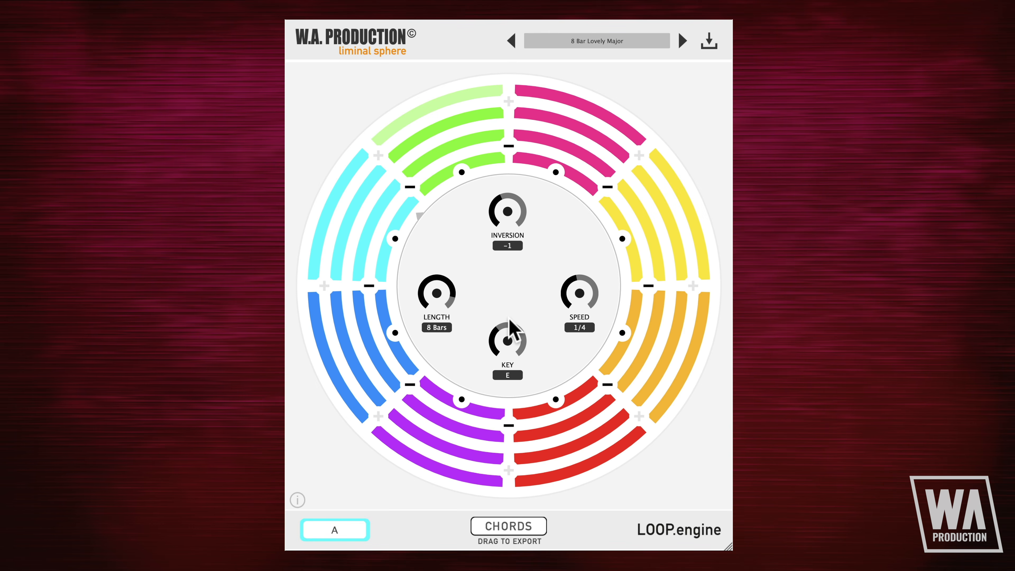
Step: Set the loop's length to 2 Bars and its global inversion to 0
drag(439, 288, 443, 336)
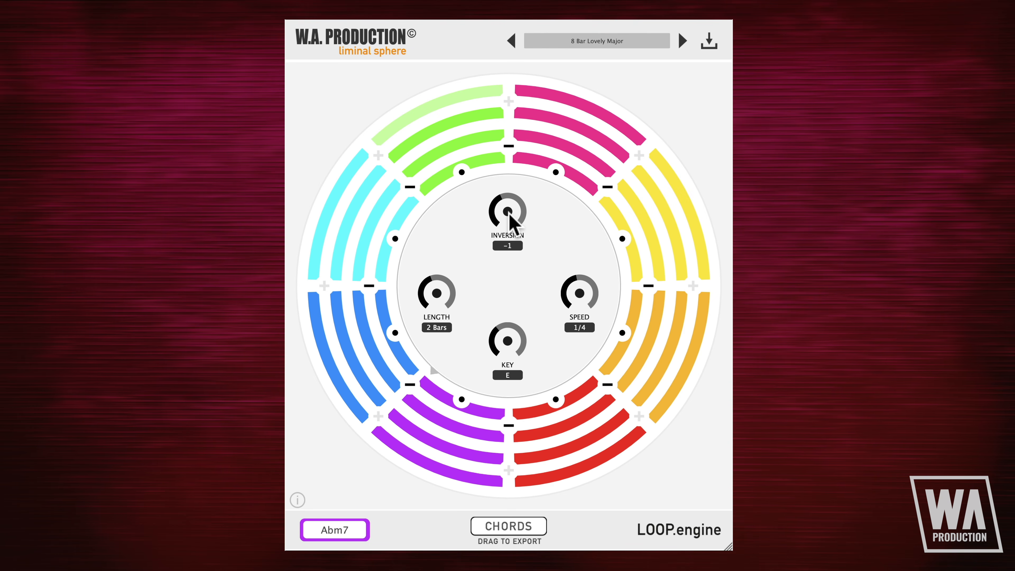
drag(510, 213, 510, 207)
drag(510, 206, 510, 194)
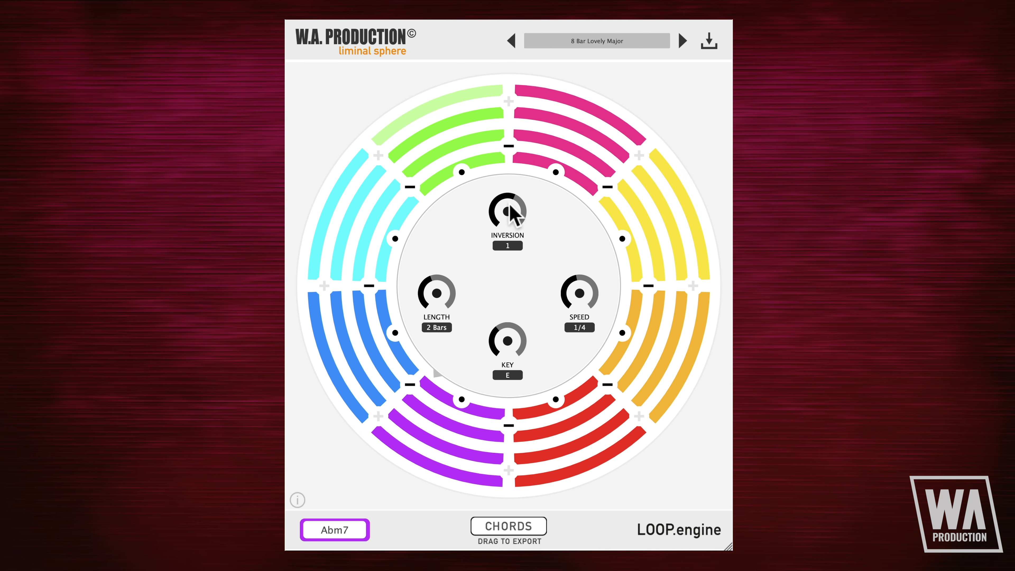
drag(510, 207, 511, 262)
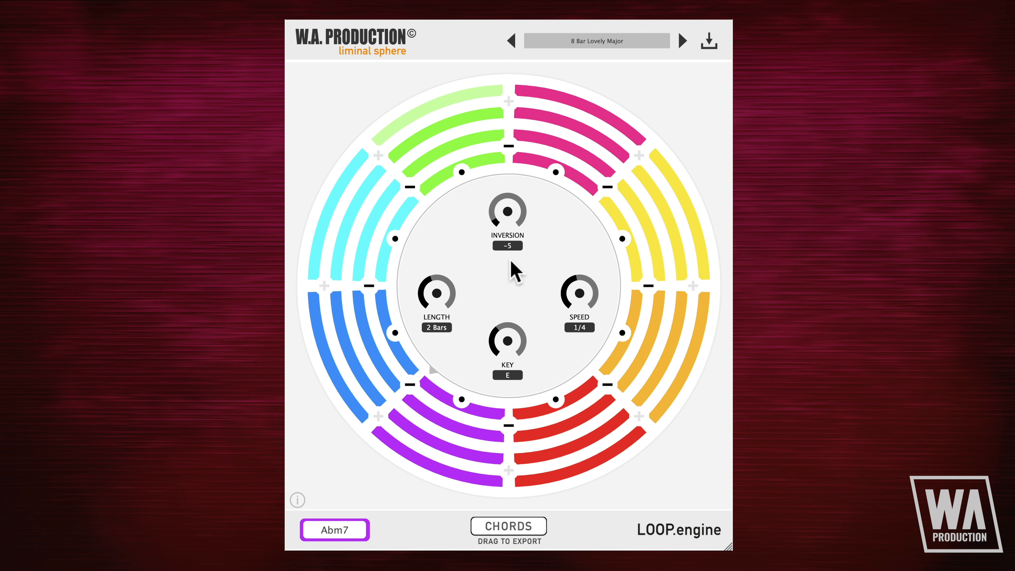
drag(511, 261, 511, 248)
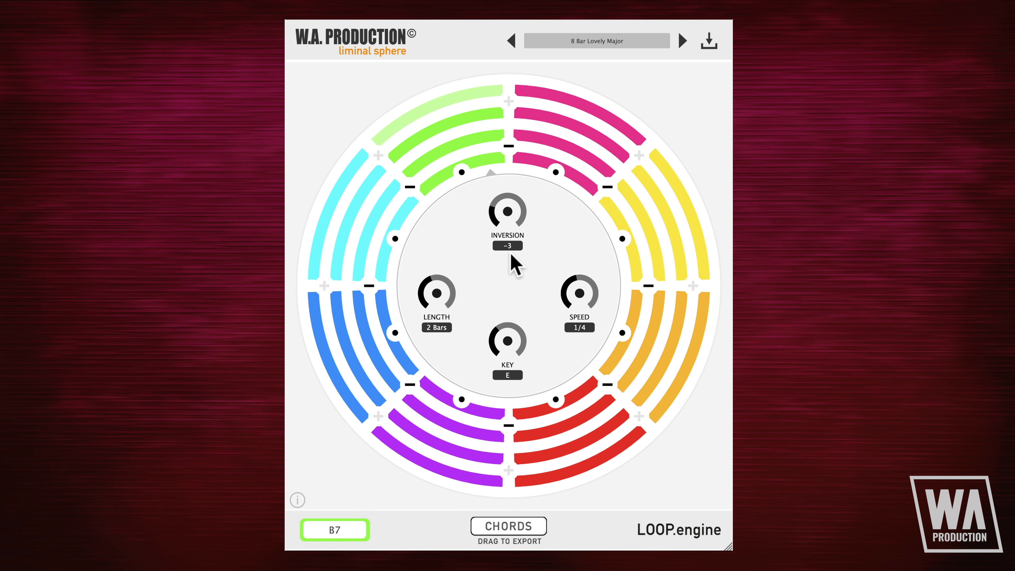
drag(509, 204, 507, 178)
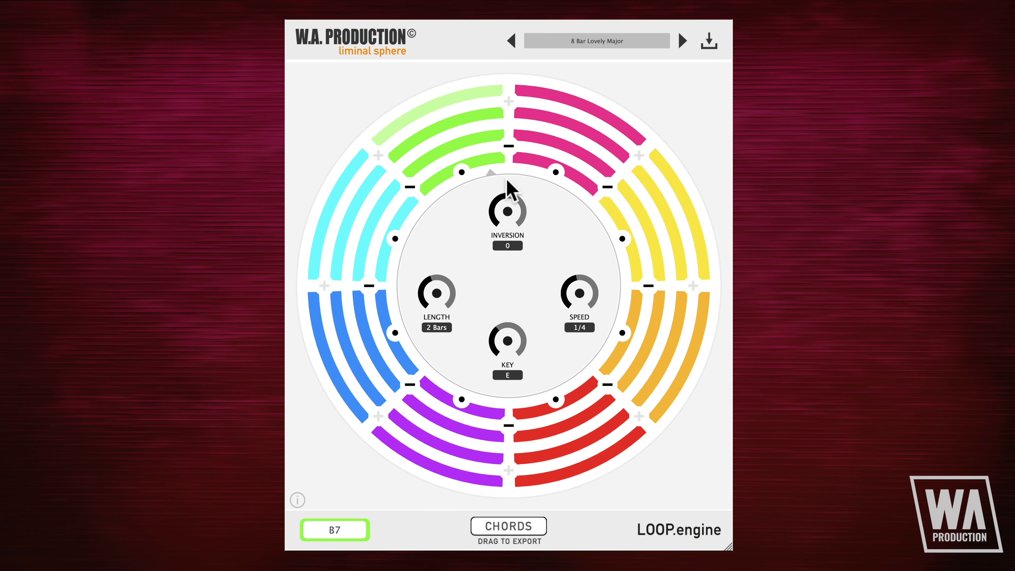
Step: Remove chord segments from the wheel until only the first ones remain, and refill it with new chords up to eight segments
click(413, 188)
click(405, 194)
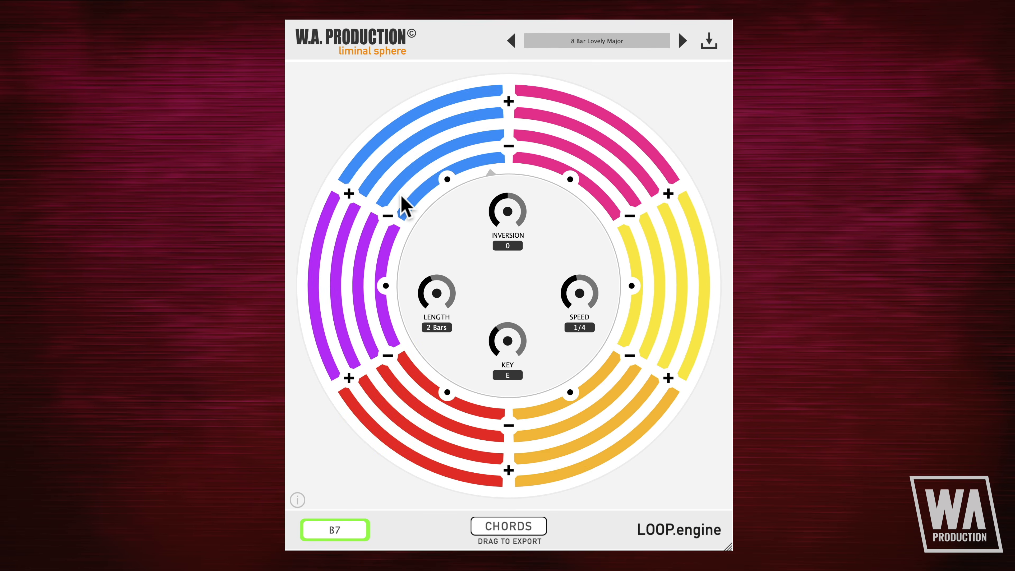
click(390, 222)
click(383, 244)
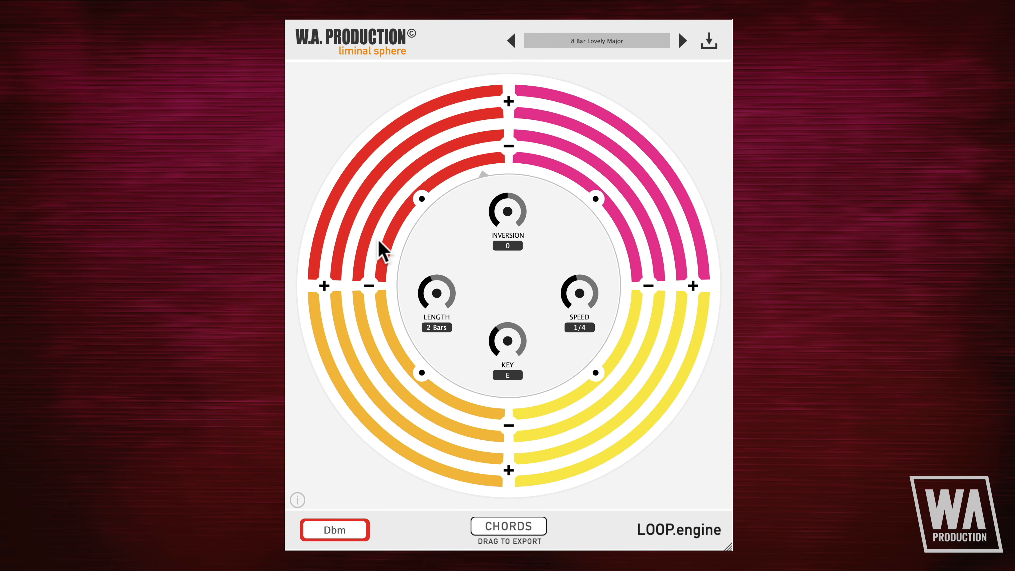
click(374, 276)
click(379, 307)
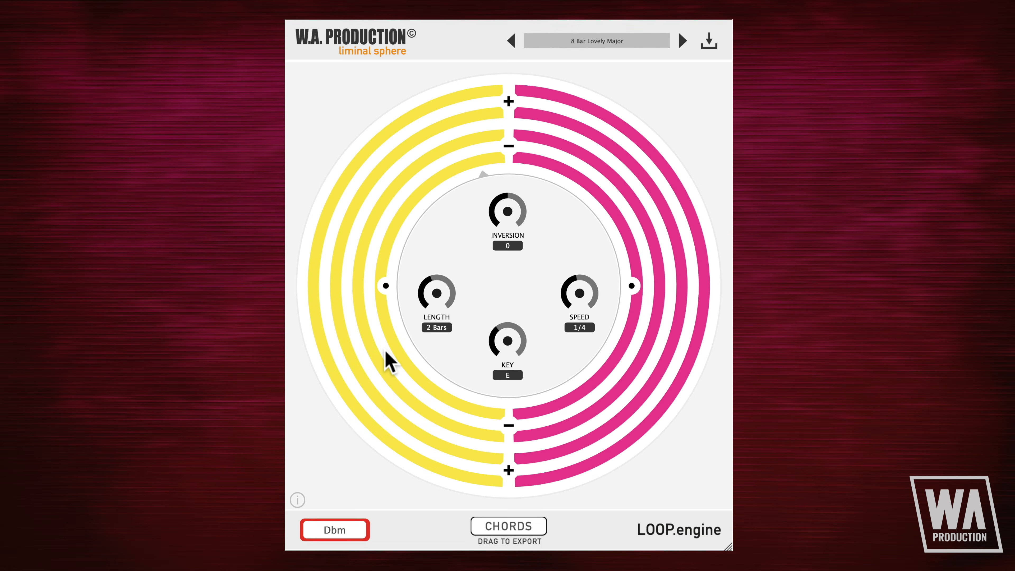
click(504, 423)
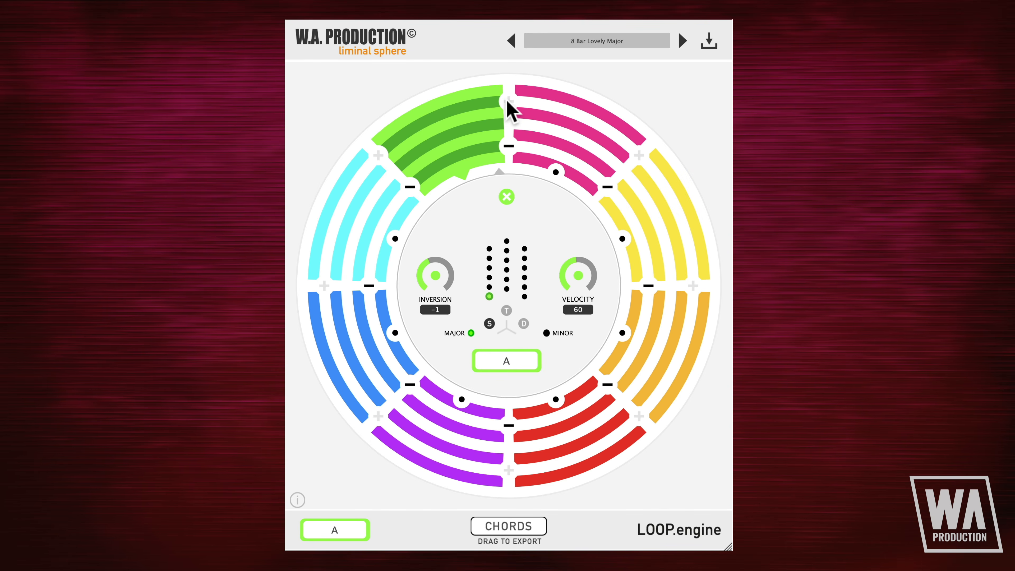
Step: Examine the chord settings of the pink, yellow, orange and red segments in turn
click(556, 175)
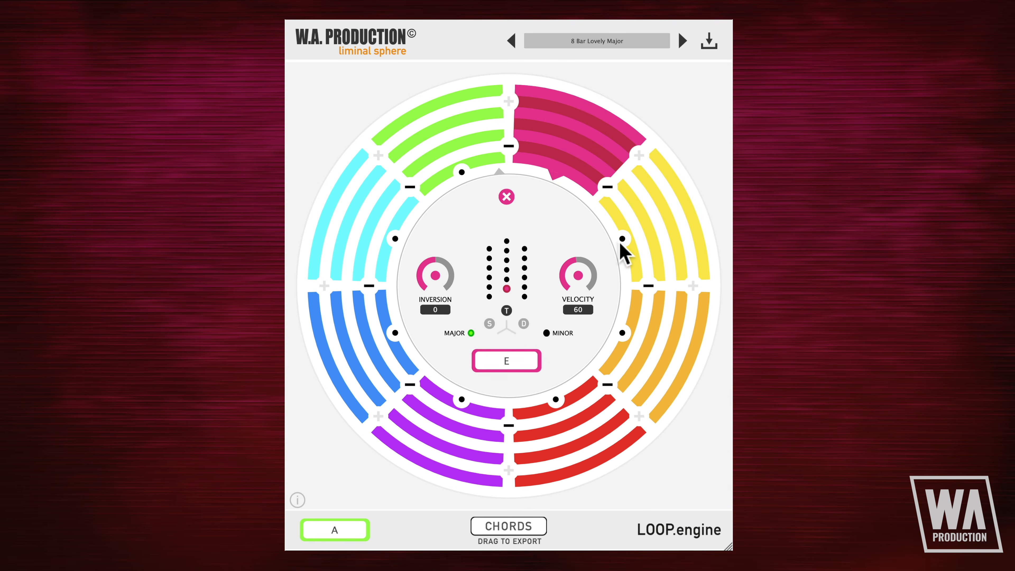
click(622, 239)
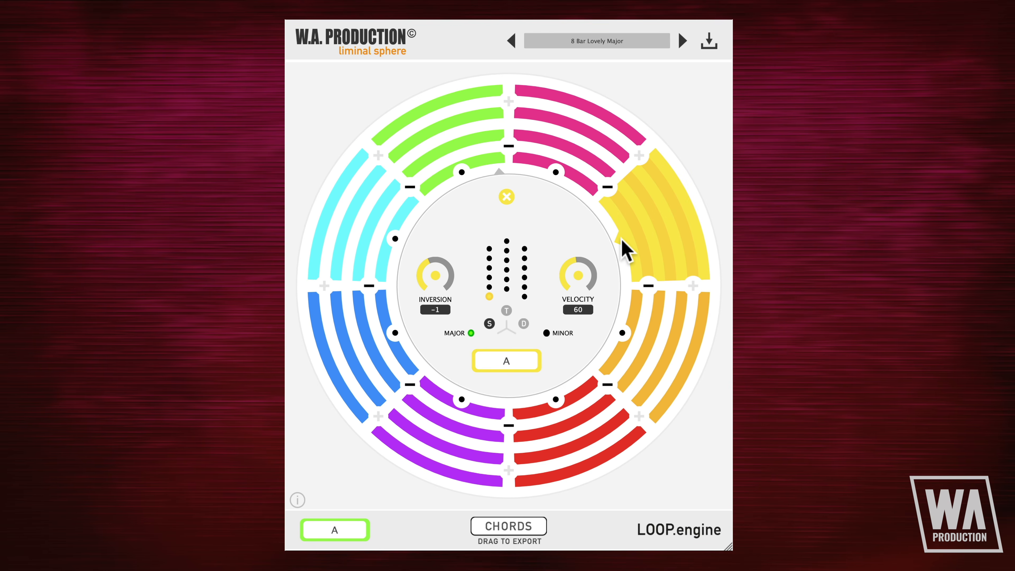
click(622, 334)
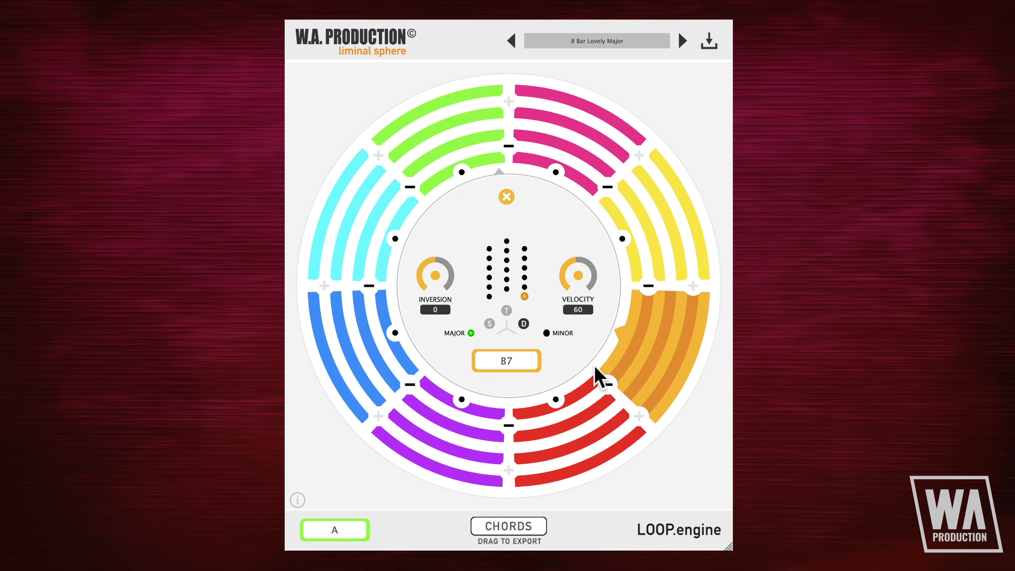
click(556, 398)
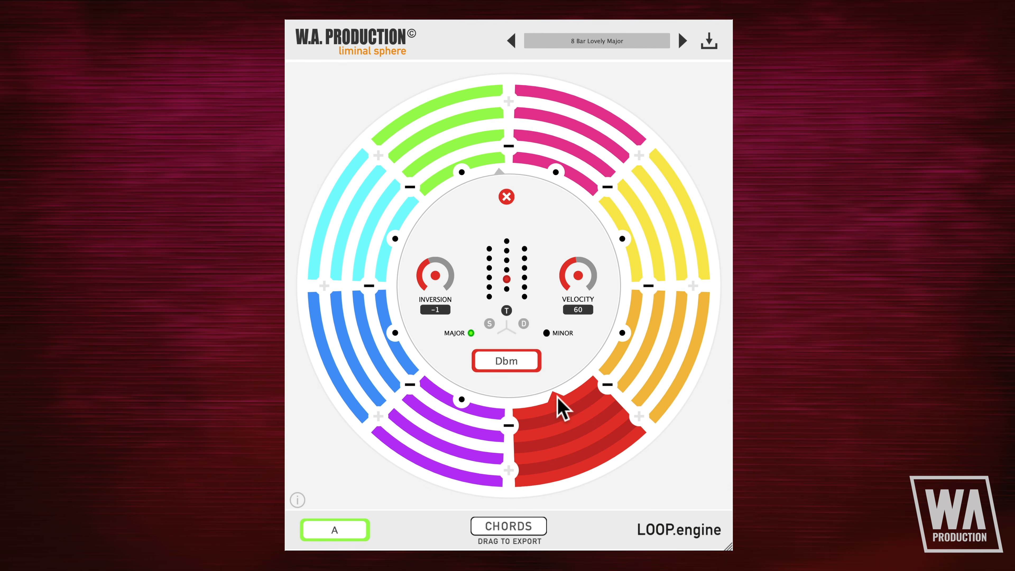
Step: Set the pink segment's chord inversion to 1 and its velocity to 60
click(556, 172)
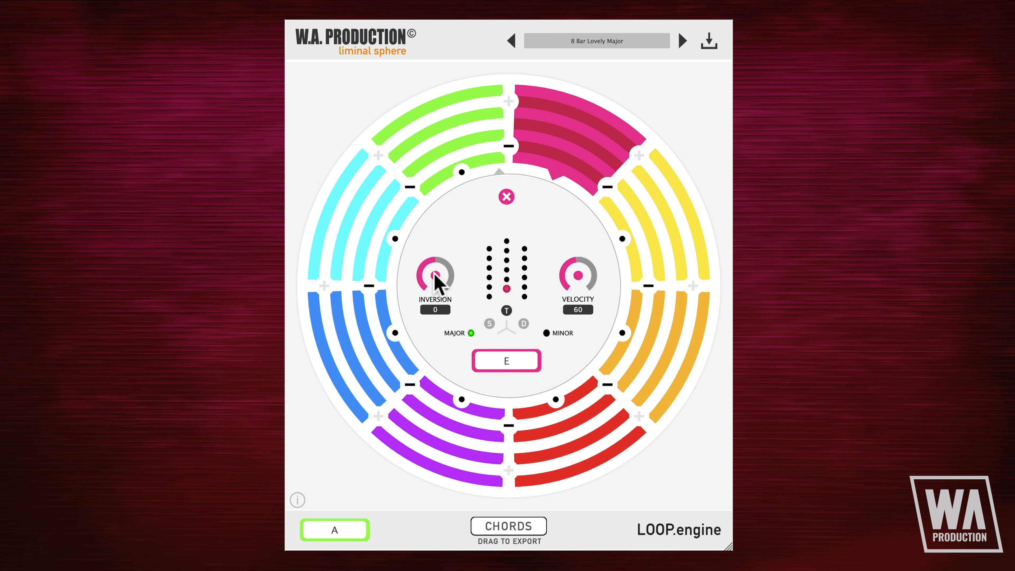
drag(432, 272, 439, 308)
drag(442, 292, 436, 265)
mouse_move(580, 283)
mouse_down()
mouse_move(575, 233)
mouse_move(580, 311)
mouse_move(574, 273)
mouse_up()
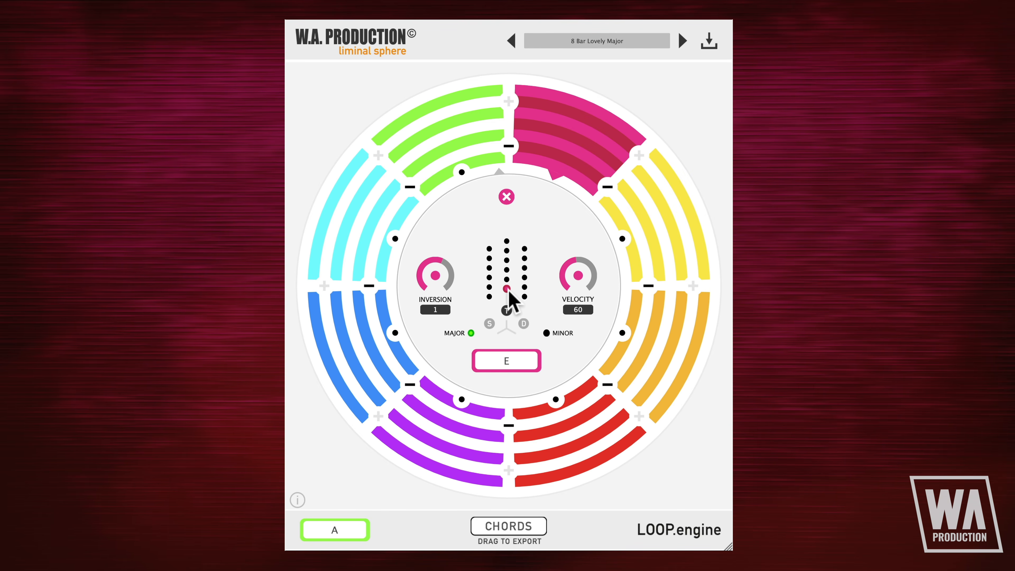
Step: Try the S, T and D chord options at the lowest and middle levels for the pink segment
click(489, 297)
click(506, 289)
click(523, 296)
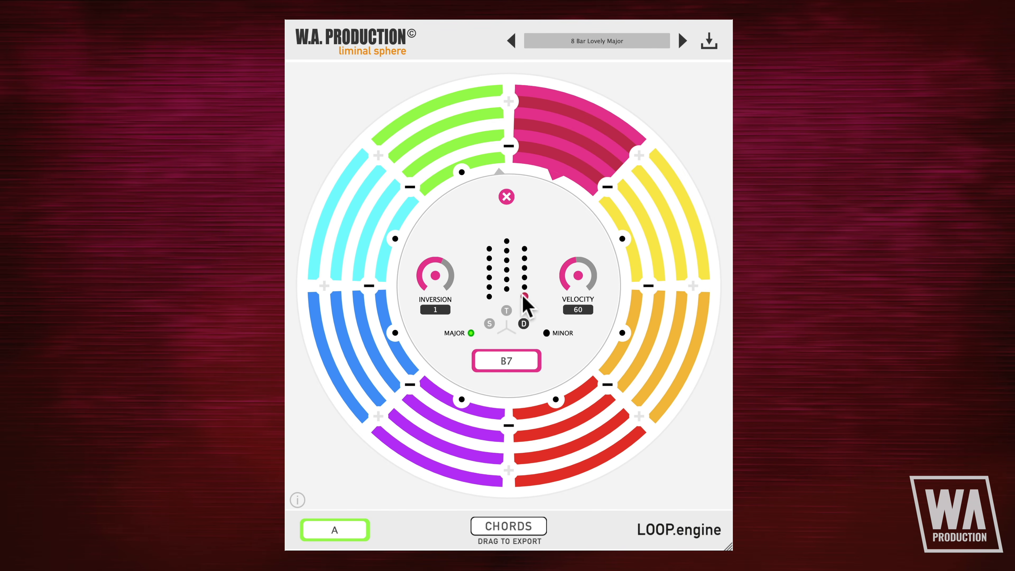
click(488, 277)
click(506, 269)
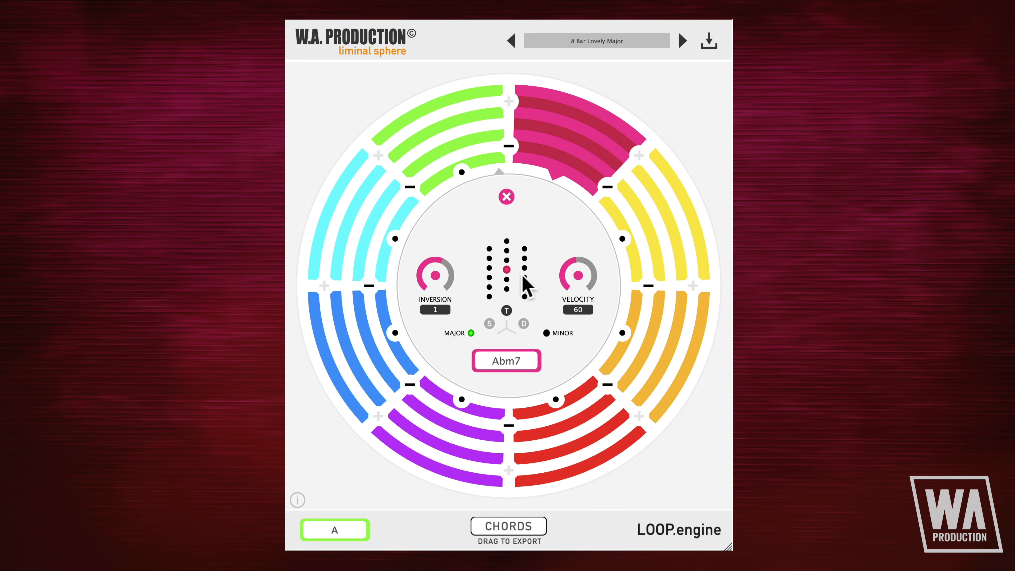
click(524, 277)
Step: Try the pink segment's more complex upper S, T and D chords, including Amaj7,b5, Db7, Fmaj7,b5 and Gb7
click(489, 258)
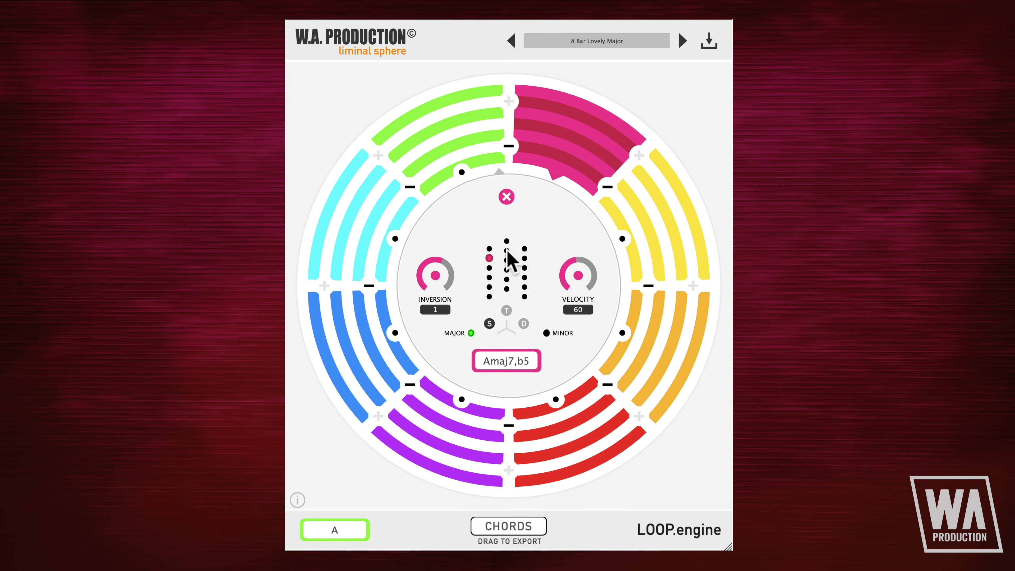
click(506, 250)
click(524, 258)
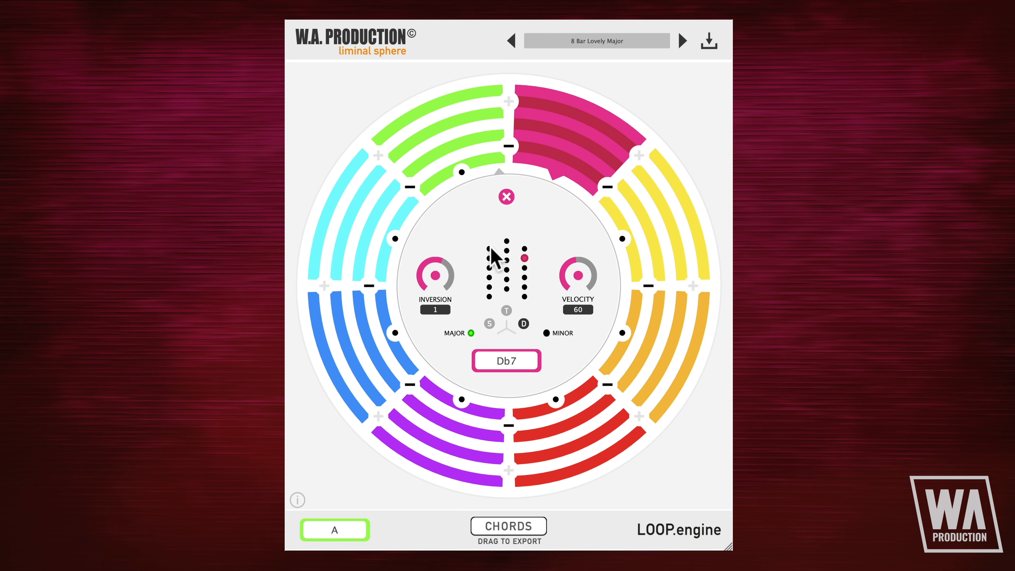
click(506, 241)
click(524, 249)
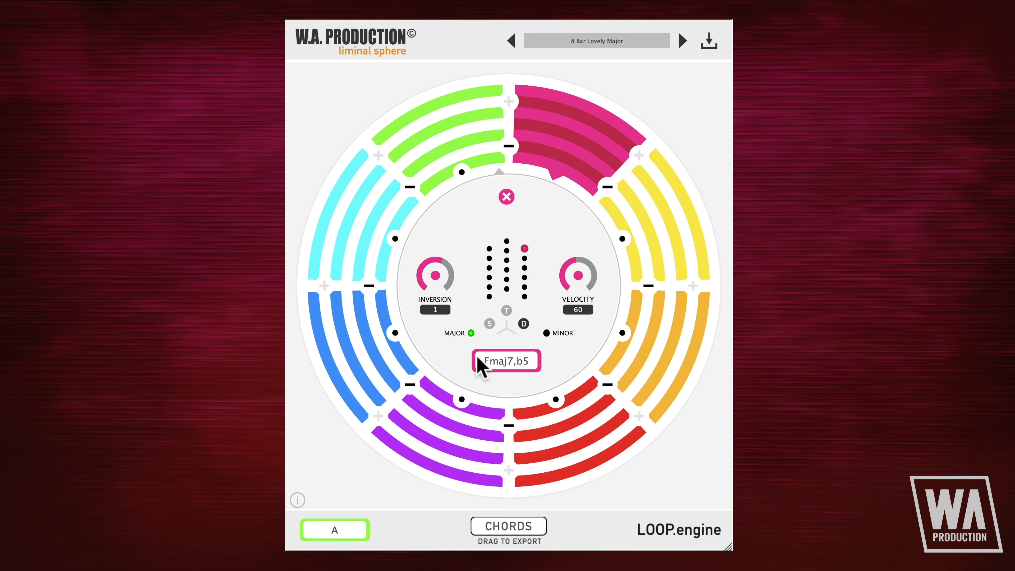
click(524, 258)
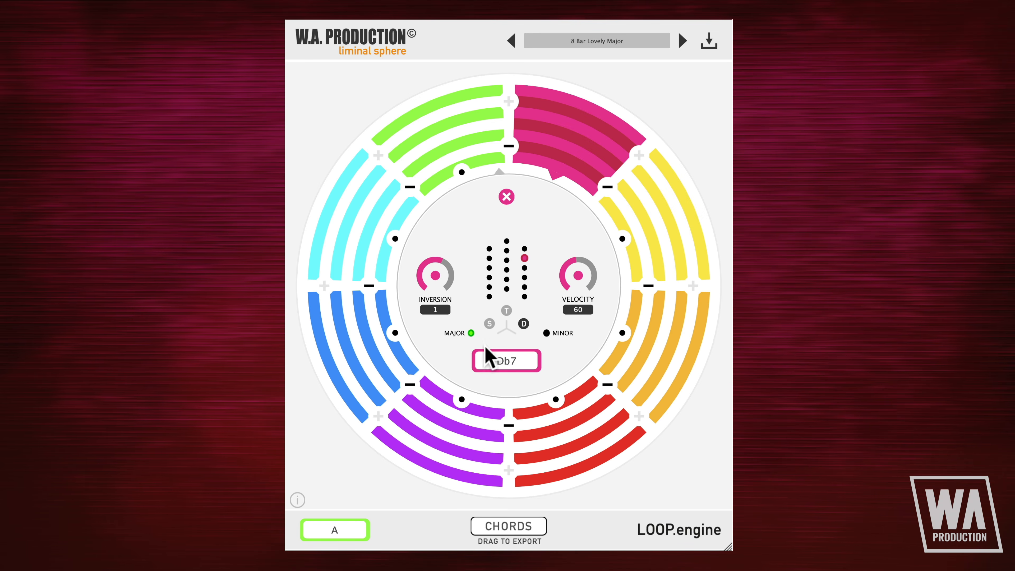
click(524, 268)
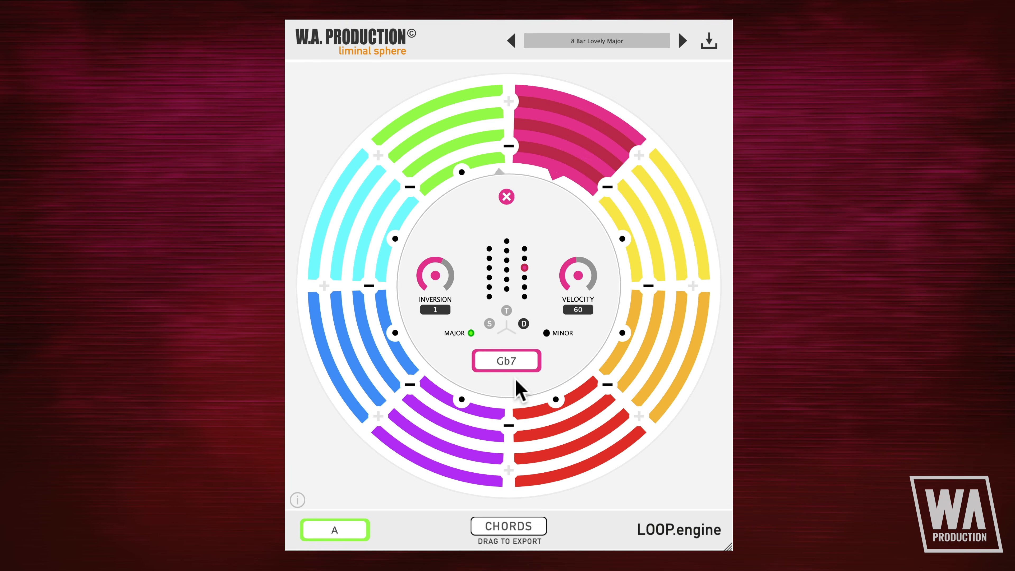
Step: Compare the basic A, E and B7 chords for the pink segment and set its chord to Fmaj7,b5
click(489, 296)
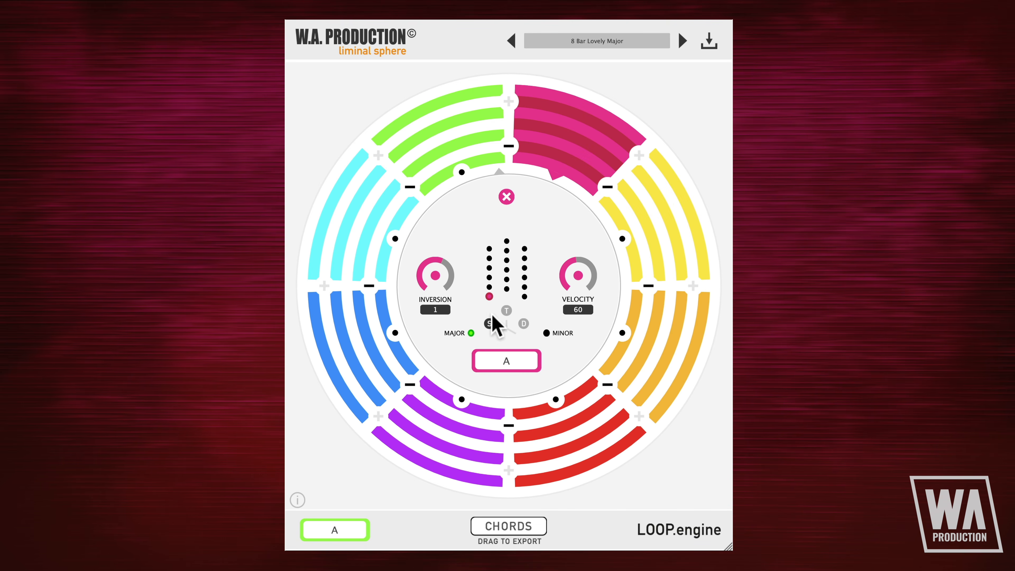
click(506, 288)
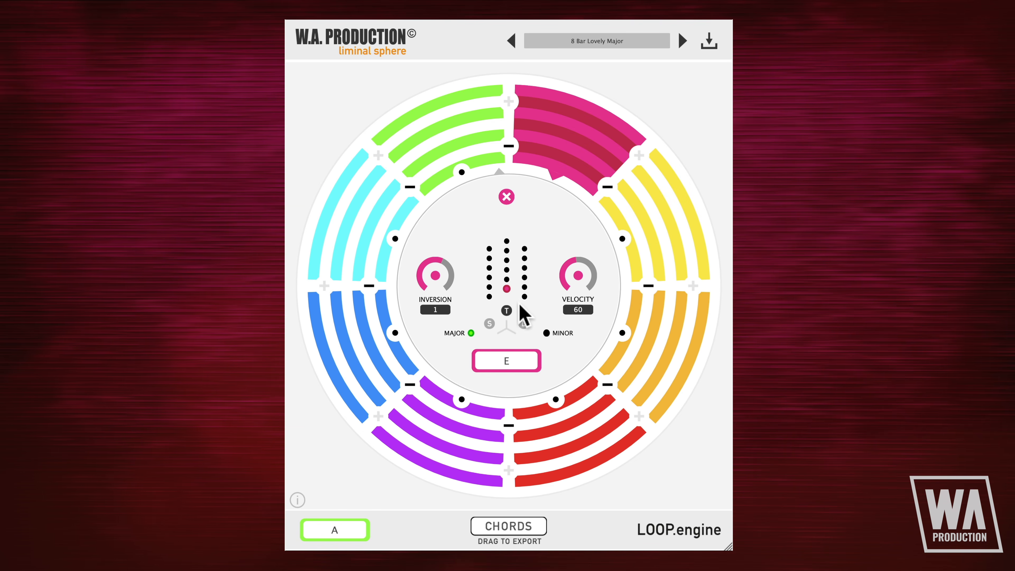
click(524, 296)
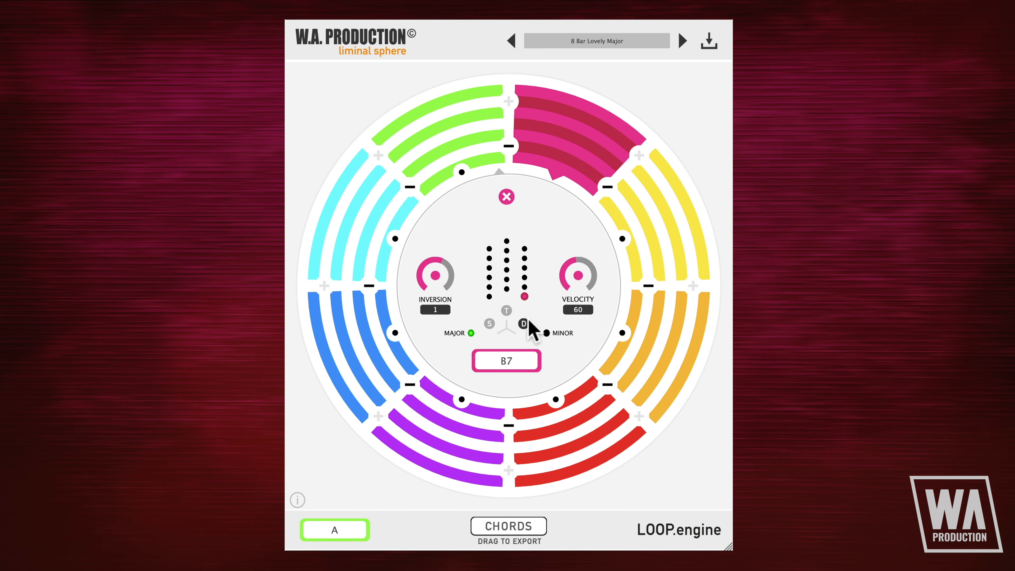
click(524, 249)
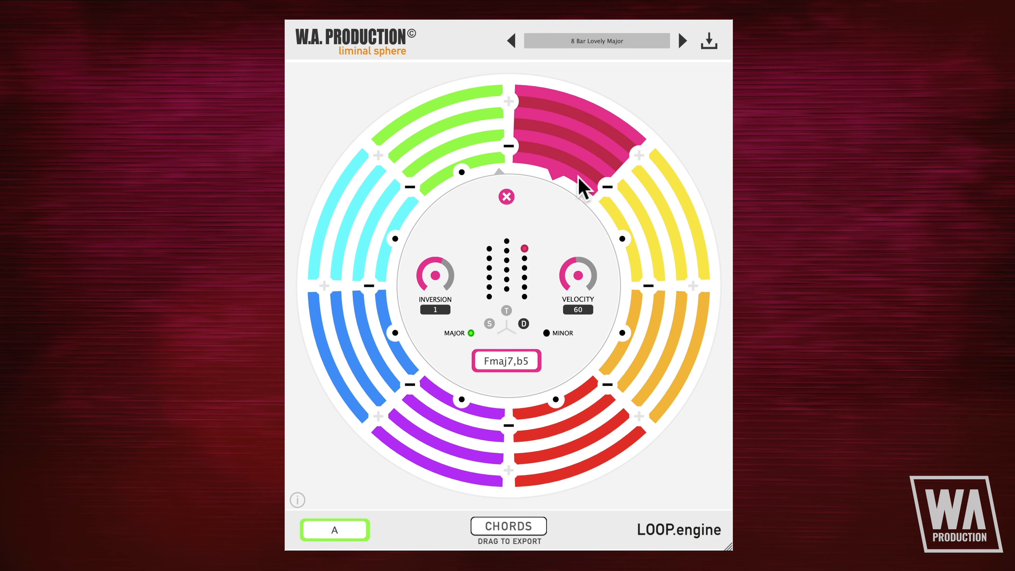
click(619, 231)
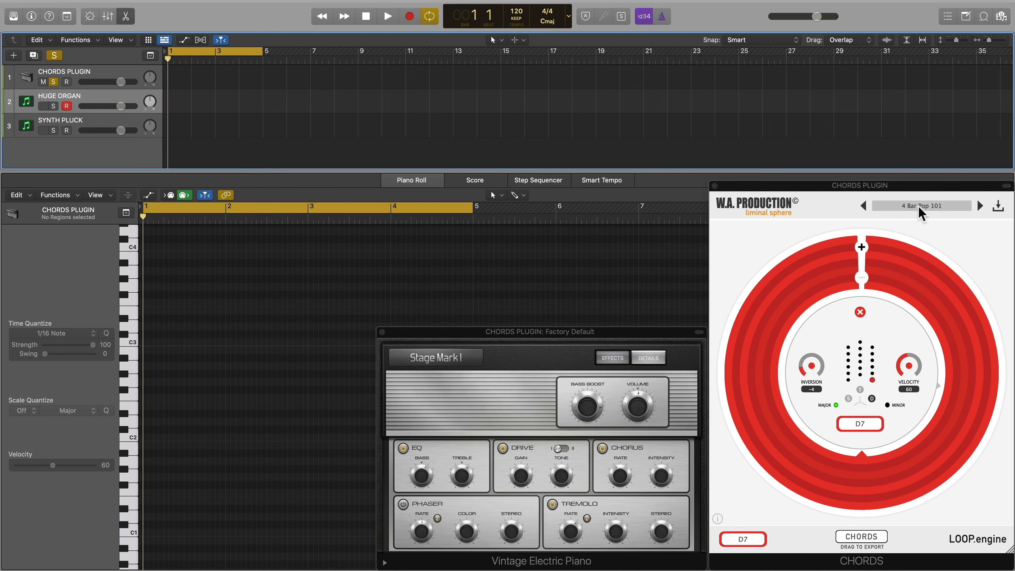
Step: Load the 4 Bar Film preset in the chords plugin and play its loop through the electric piano
click(919, 208)
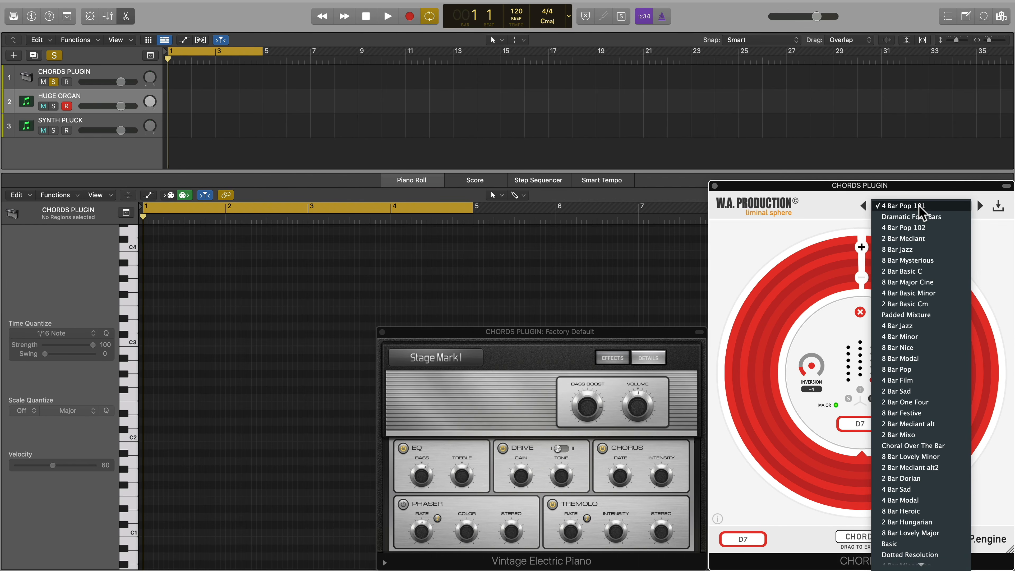
click(904, 380)
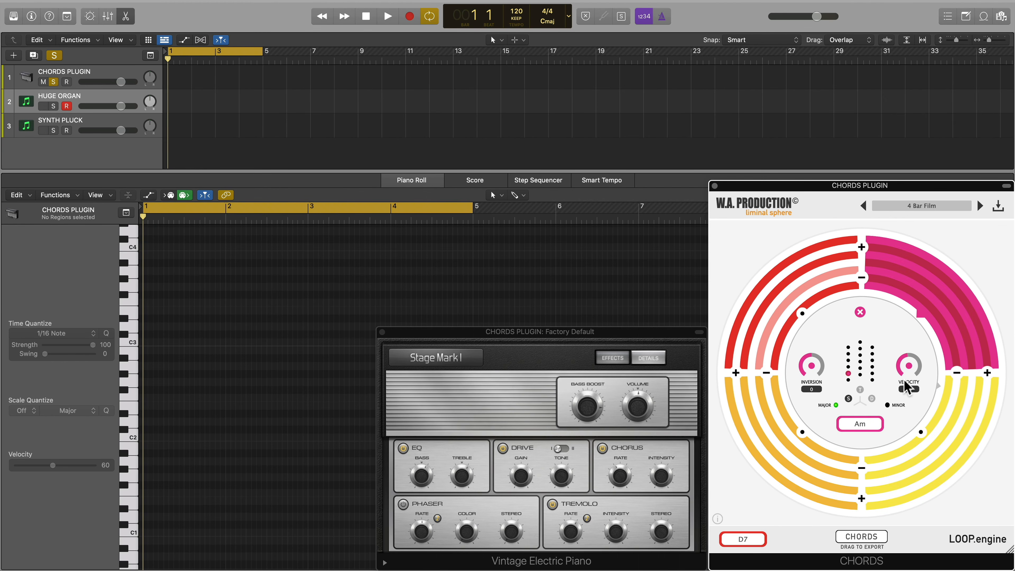
key(space)
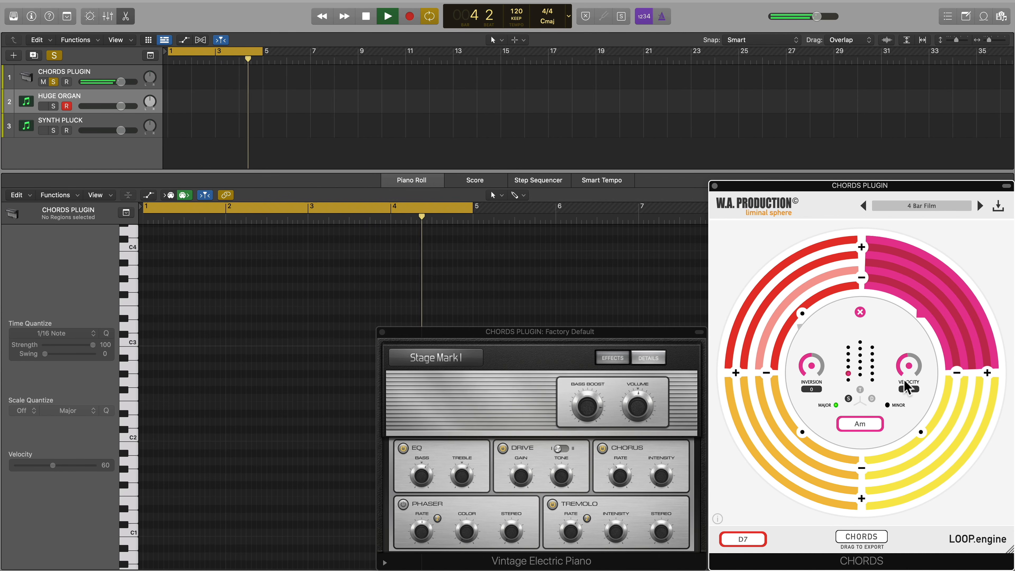
key(space)
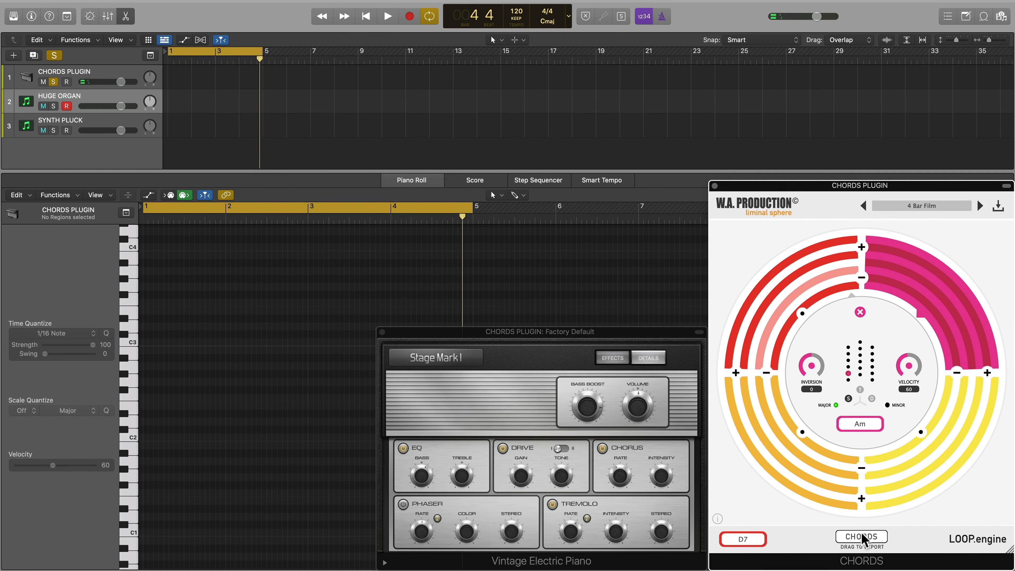
Step: Export the chord loop as MIDI to the start of the HUGE ORGAN track and play it with only that track soloed
drag(863, 539, 171, 104)
click(53, 81)
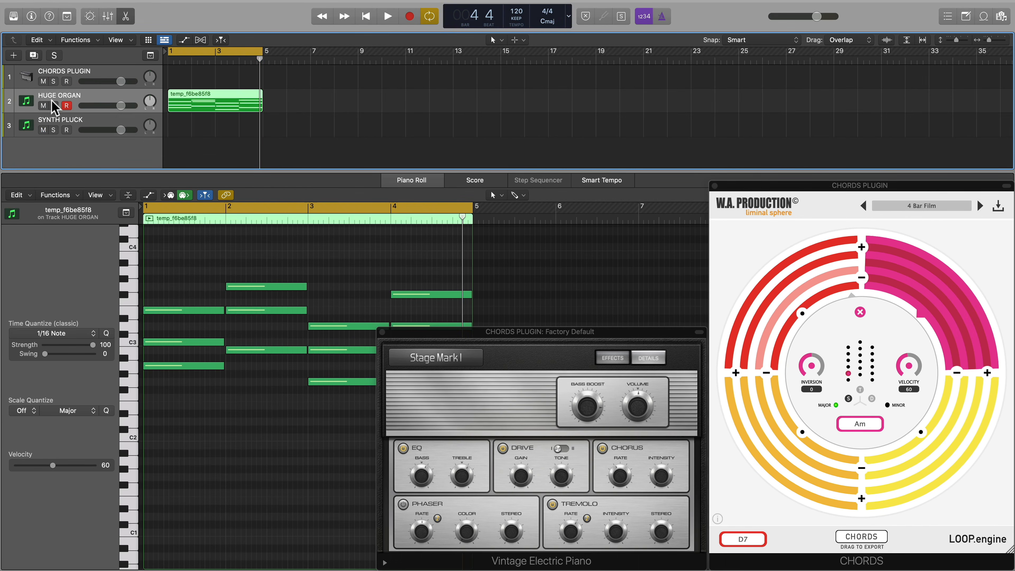
click(53, 105)
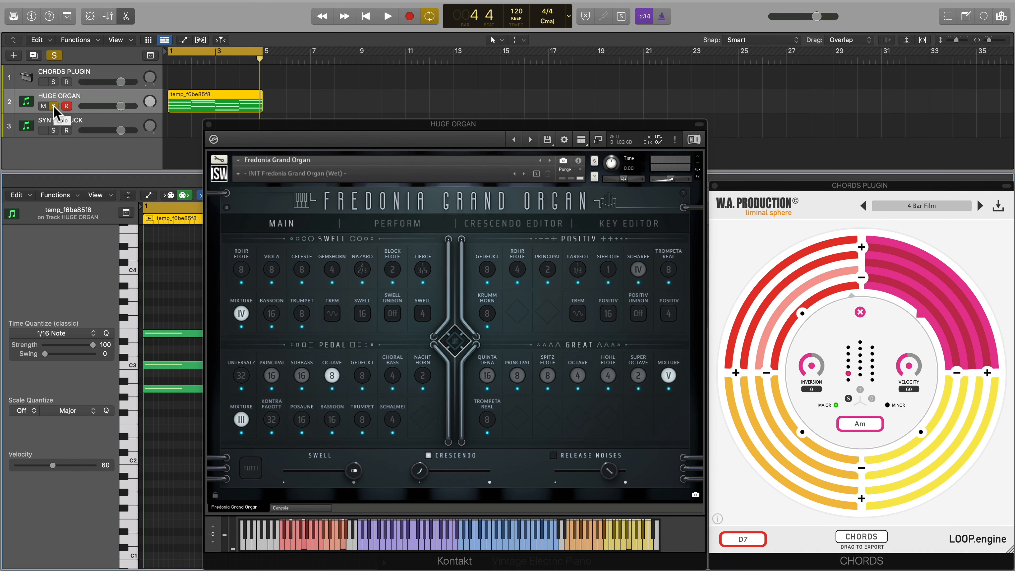
key(space)
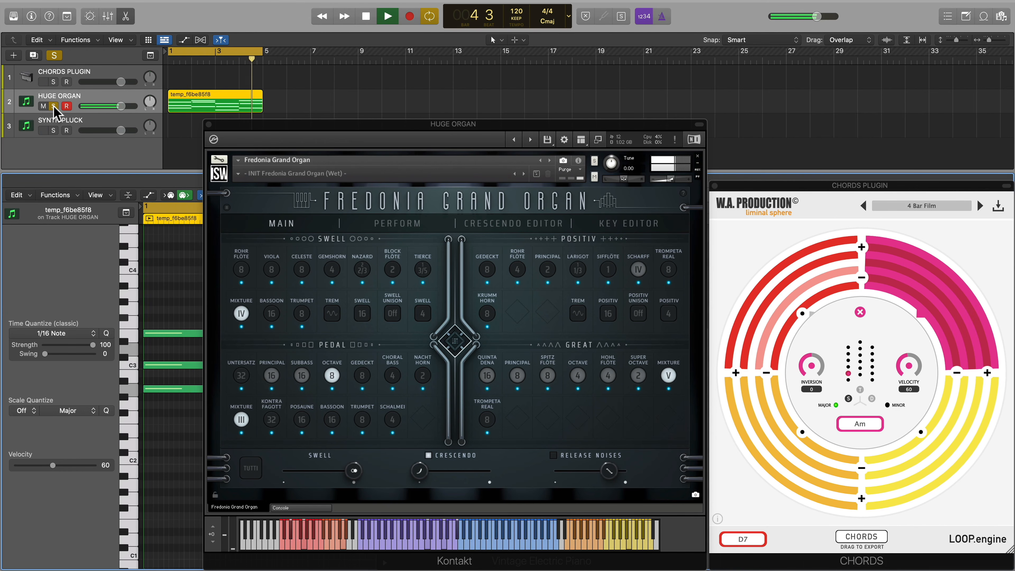
Step: Close the organ, electric piano and chords plugin windows and stop playback
click(209, 125)
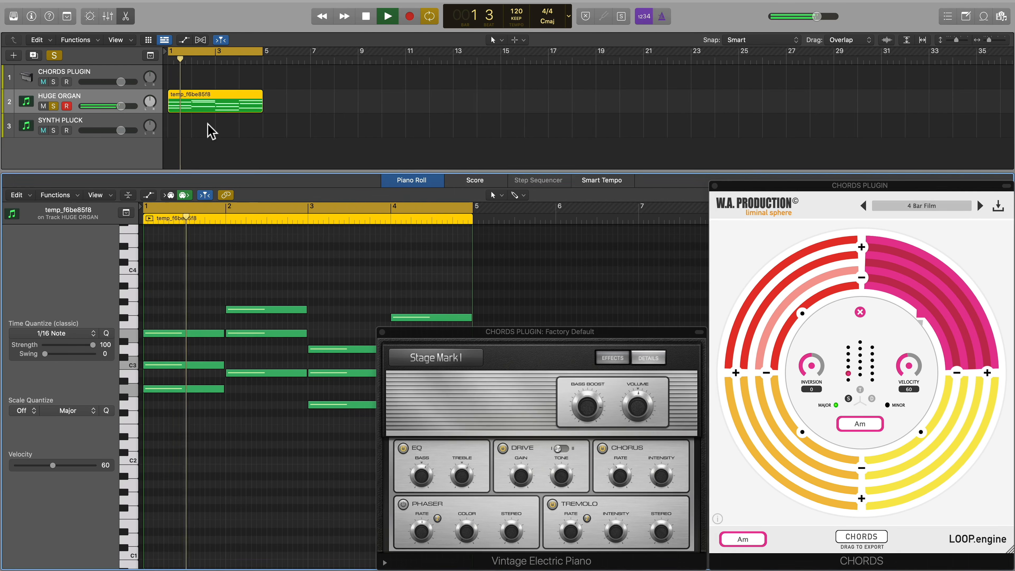
click(383, 332)
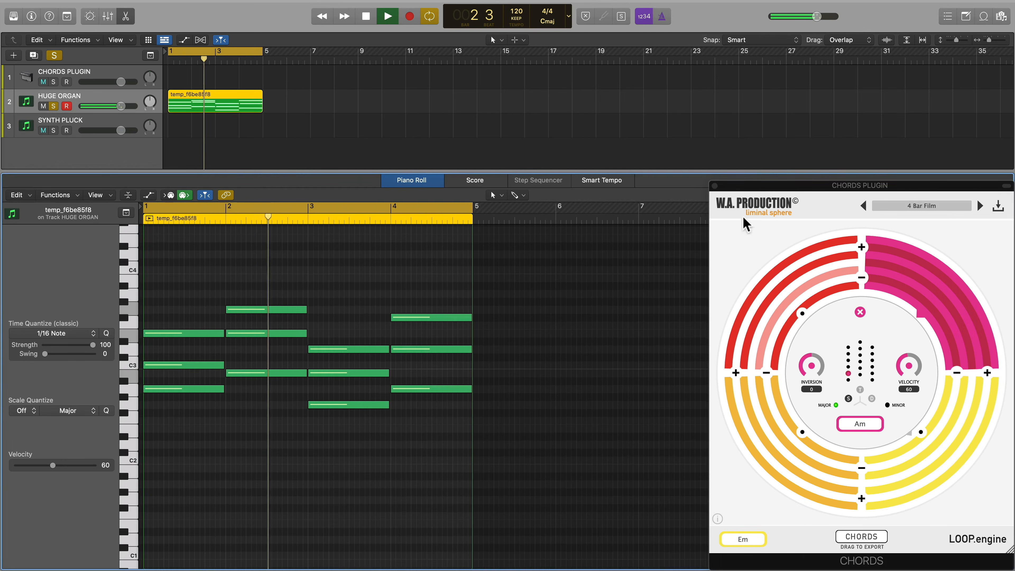
click(715, 186)
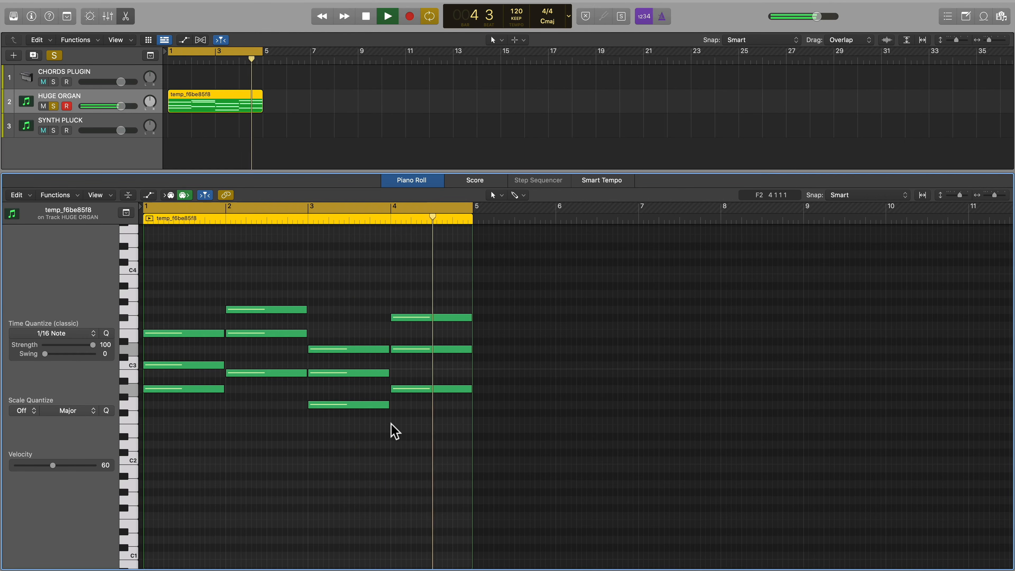
key(space)
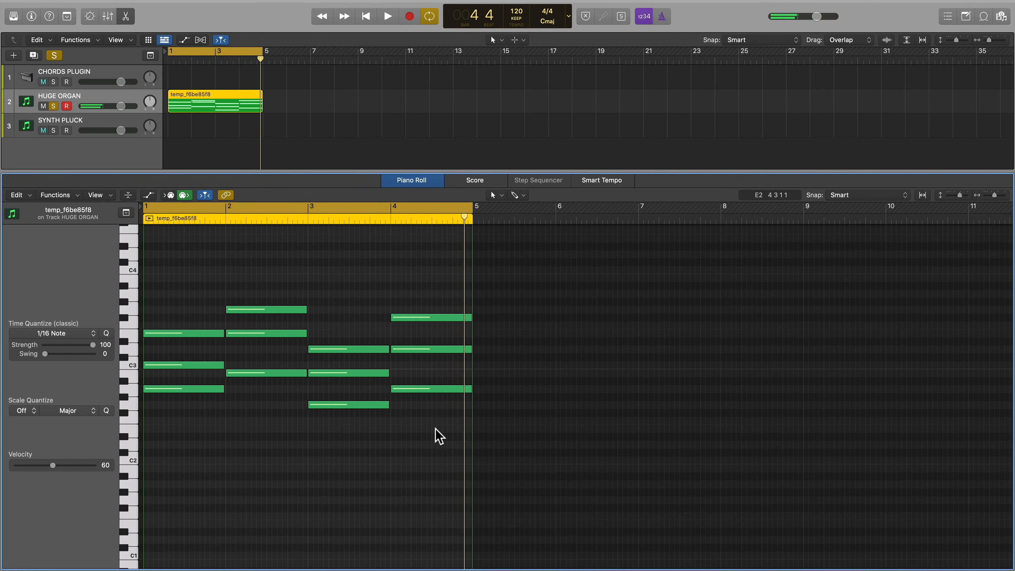
Step: Duplicate all the organ region's notes one octave lower in the piano roll
drag(446, 430, 189, 283)
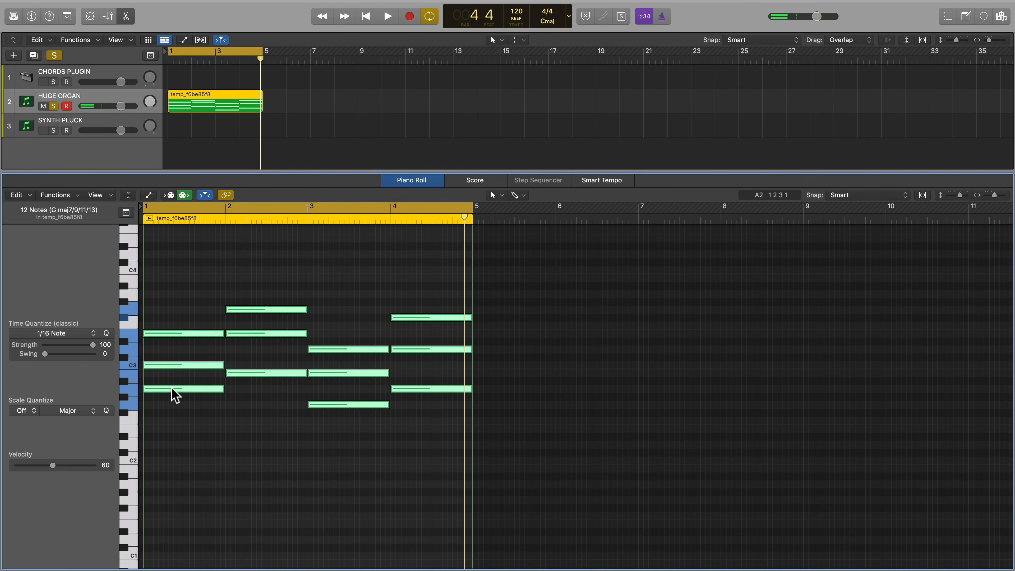
drag(171, 390, 176, 483)
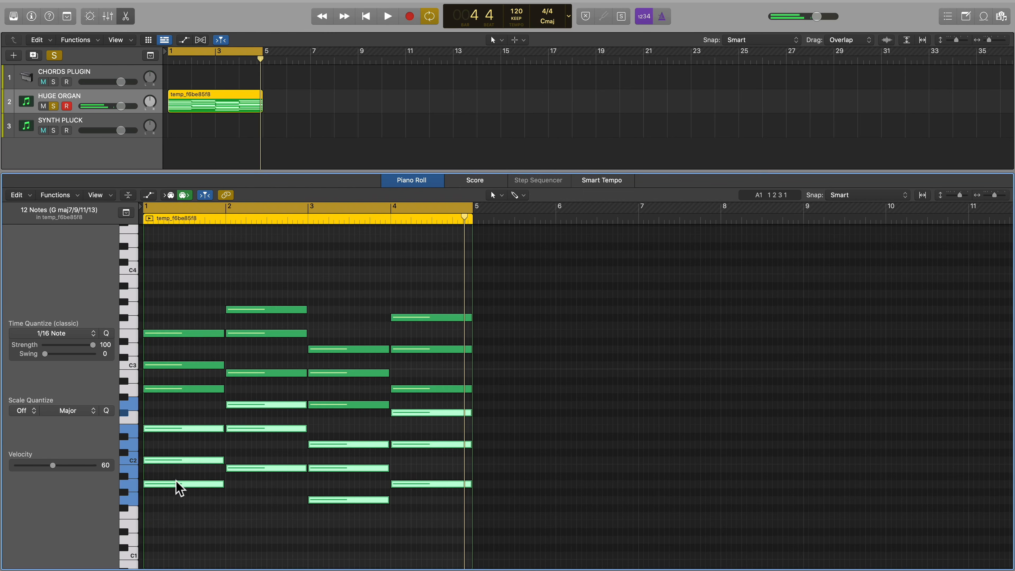
Step: Transpose all the organ notes down seven semitones and play the loop through
drag(415, 515, 191, 281)
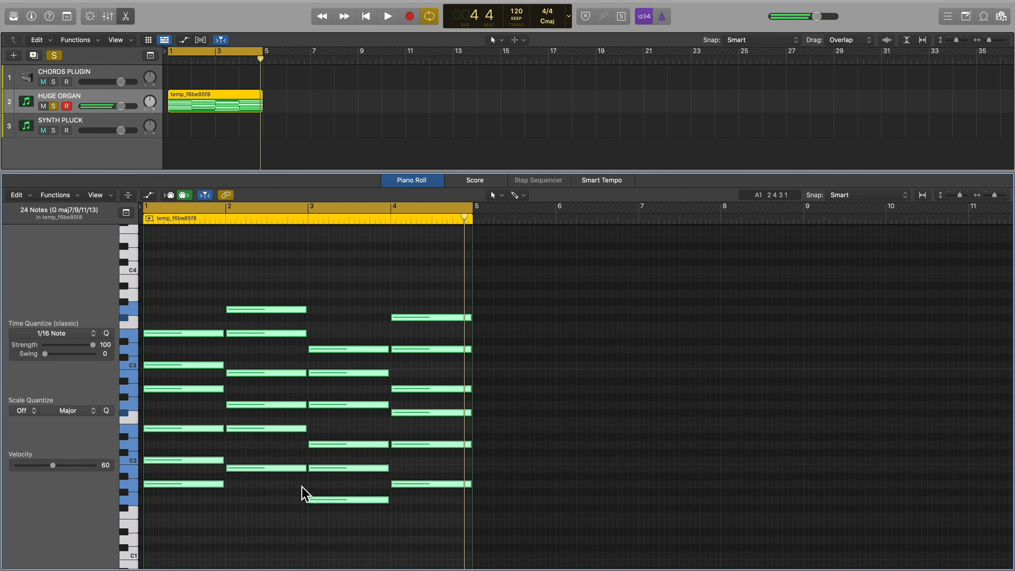
click(331, 502)
drag(330, 503, 331, 548)
drag(330, 549, 329, 547)
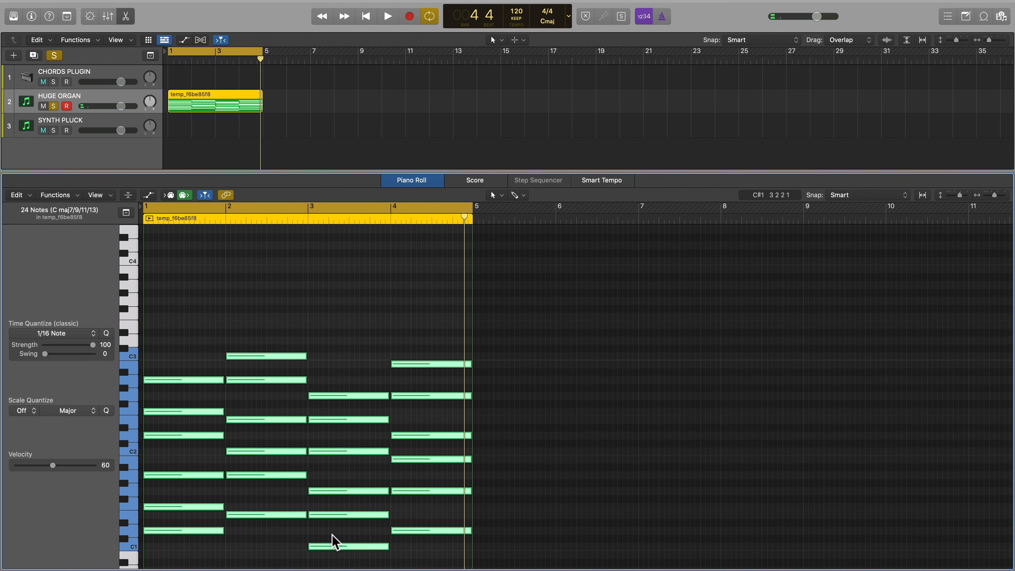
key(space)
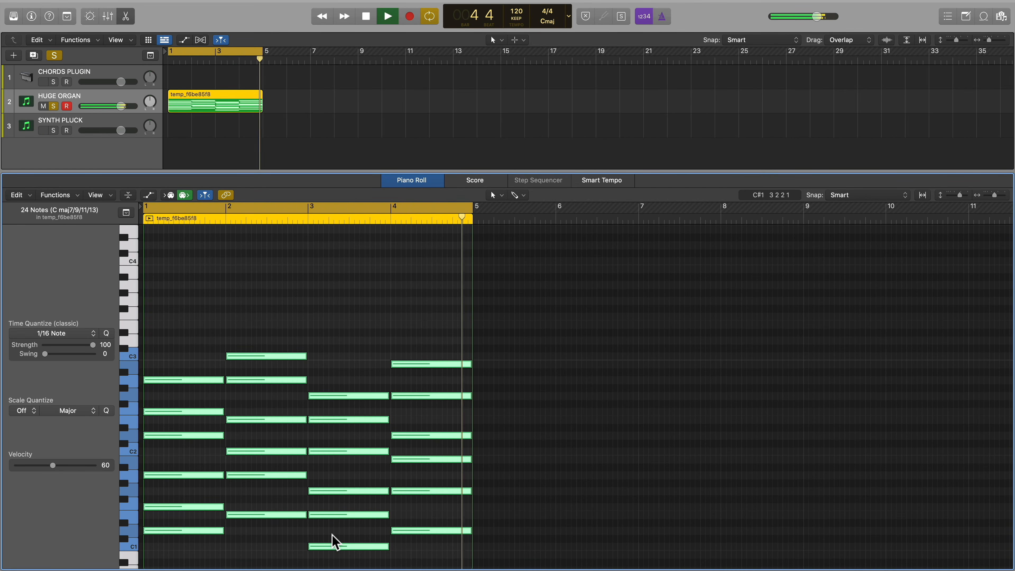
key(space)
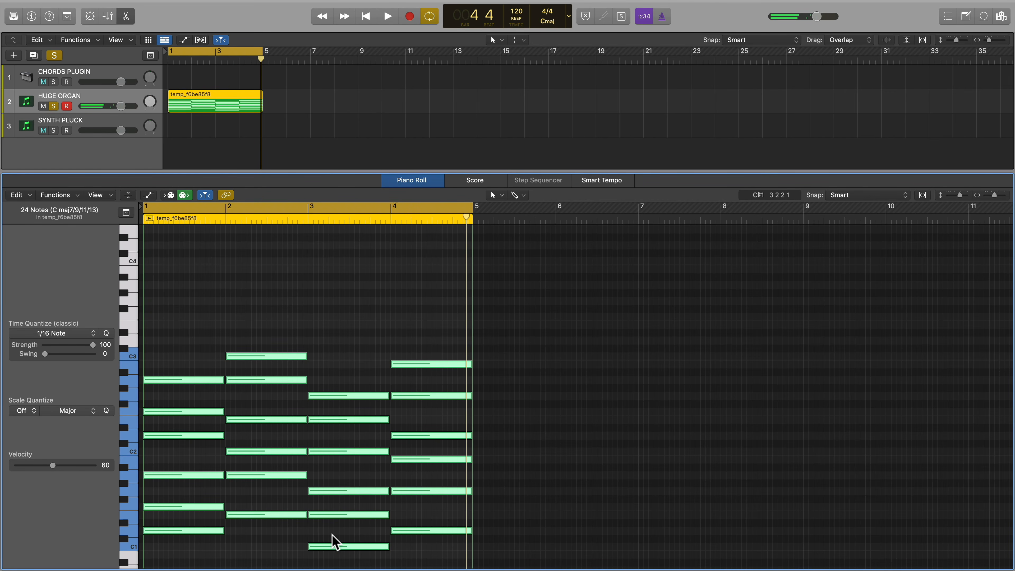
Step: Copy the organ region to the start of the SYNTH PLUCK track and solo that track
alt+drag(197, 106, 197, 123)
alt+click(53, 130)
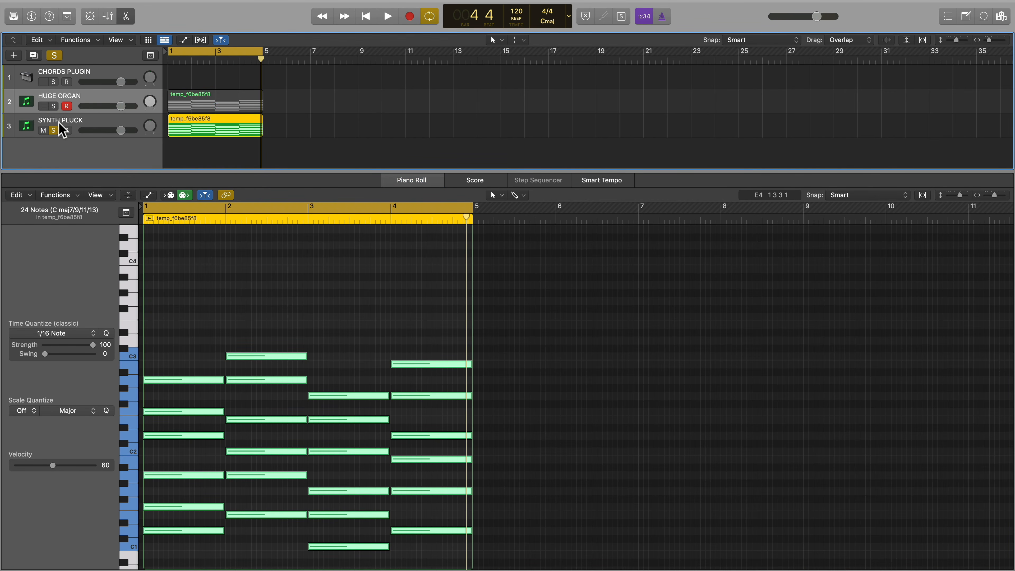
key(v)
Step: Rework the synth pluck chords into short rhythmic stabs and raise some of the top notes to form a melody
drag(223, 318, 178, 318)
alt+drag(178, 318, 189, 317)
alt+drag(189, 317, 204, 297)
drag(410, 302, 452, 294)
drag(467, 303, 467, 278)
Step: Transpose all the synth pluck notes up 14 semitones and play the loop
key(super+a)
drag(148, 465, 150, 355)
scroll(153, 408, up, 6)
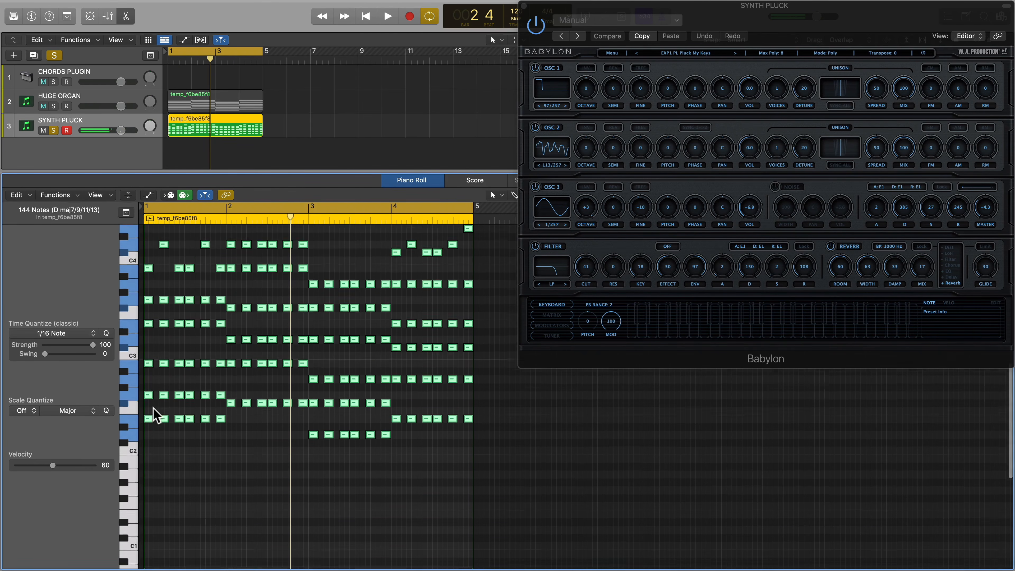
key(space)
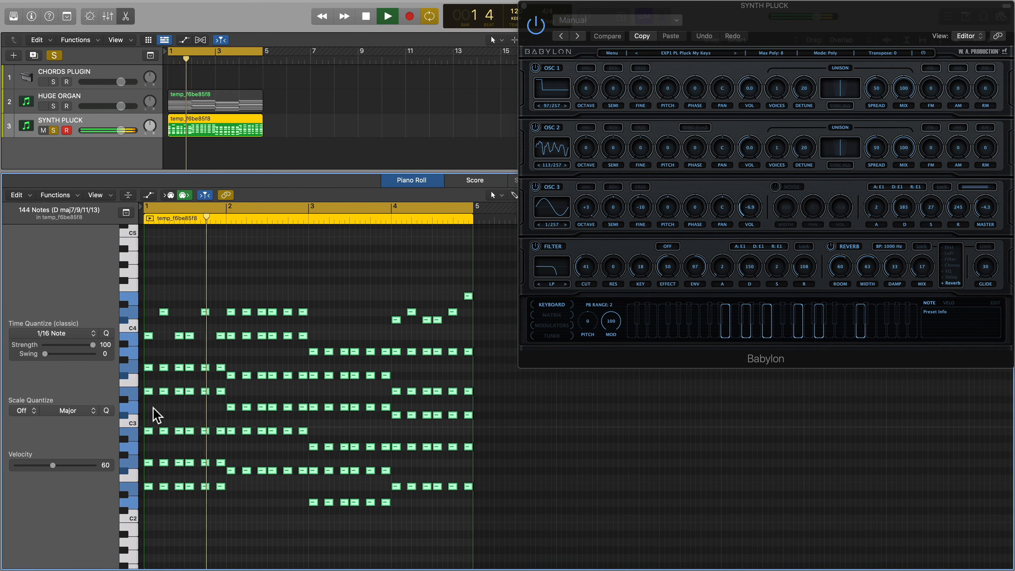